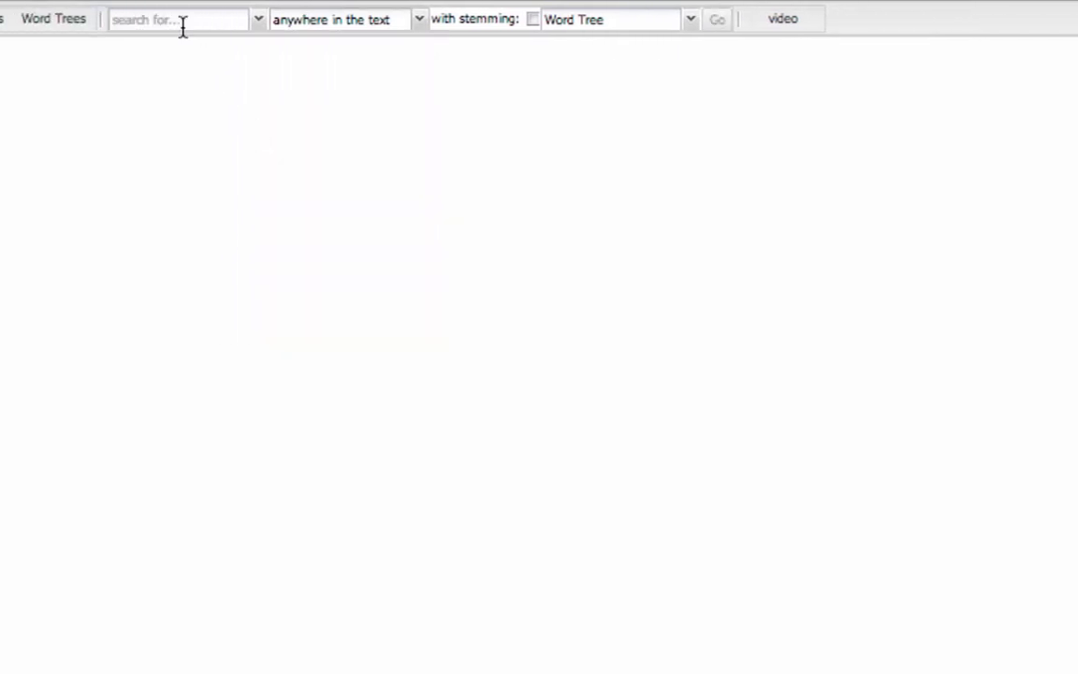
Run a search for "economy" with the relation "described as", with stemming enabled and results shown as Grammatical search bar charts
left_click(182, 26)
type("e")
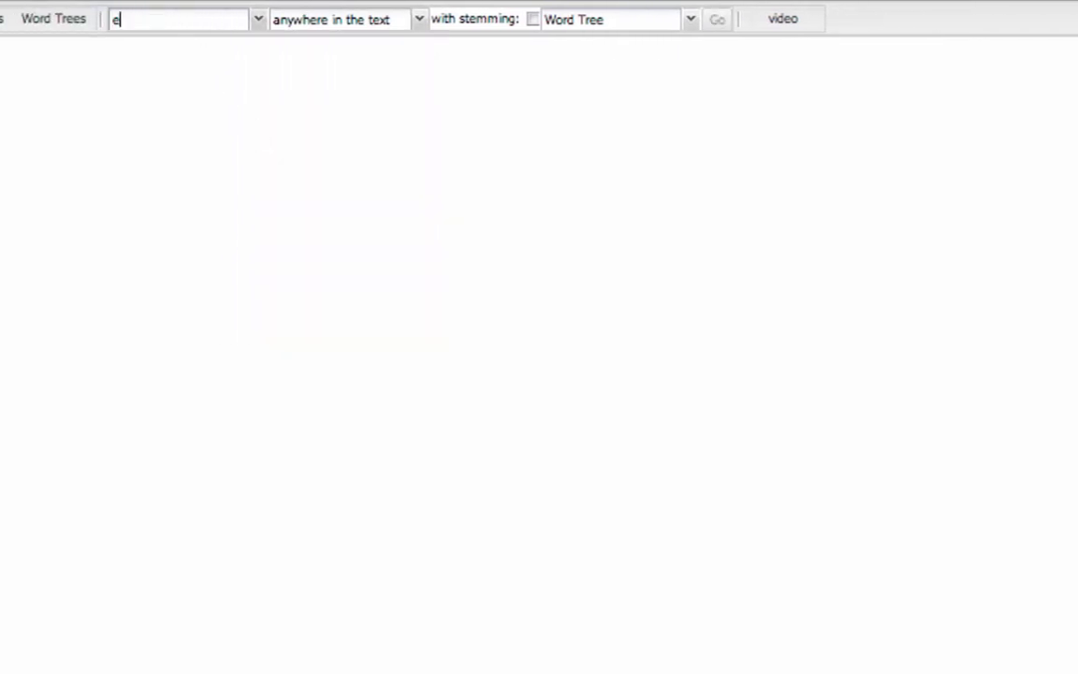
type("conomy")
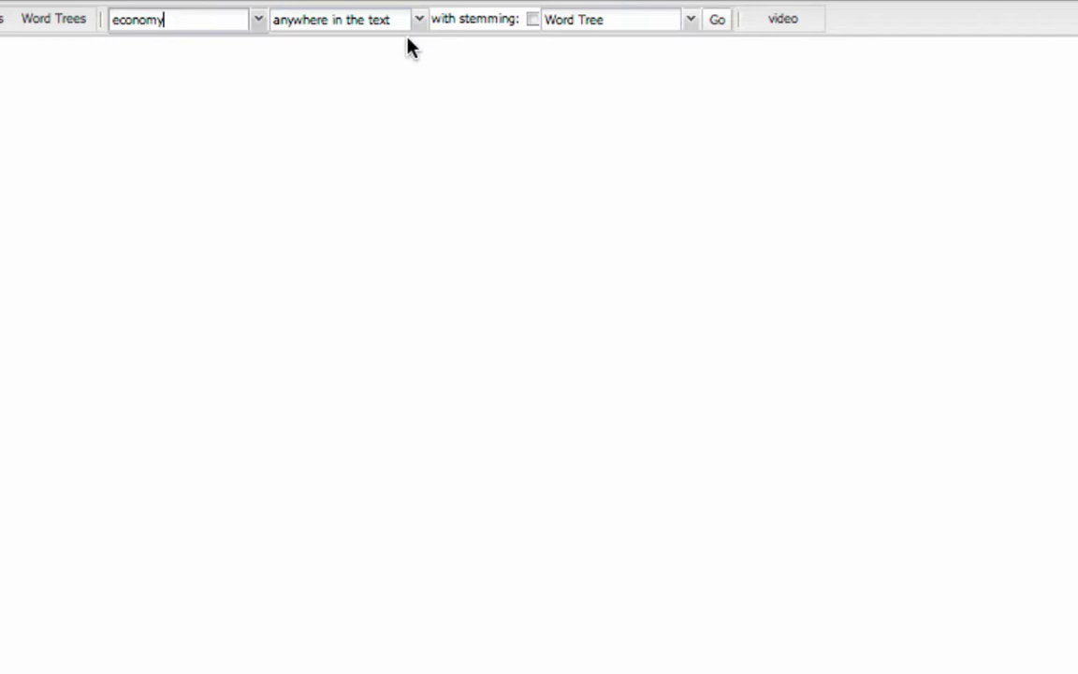
left_click(418, 20)
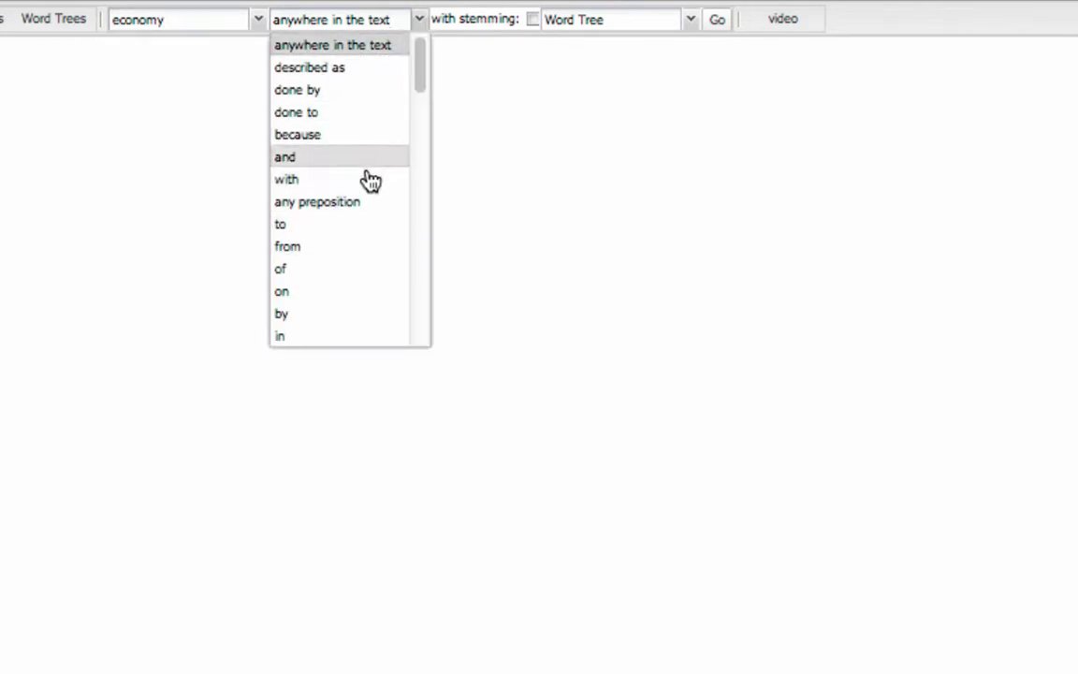
left_click(363, 69)
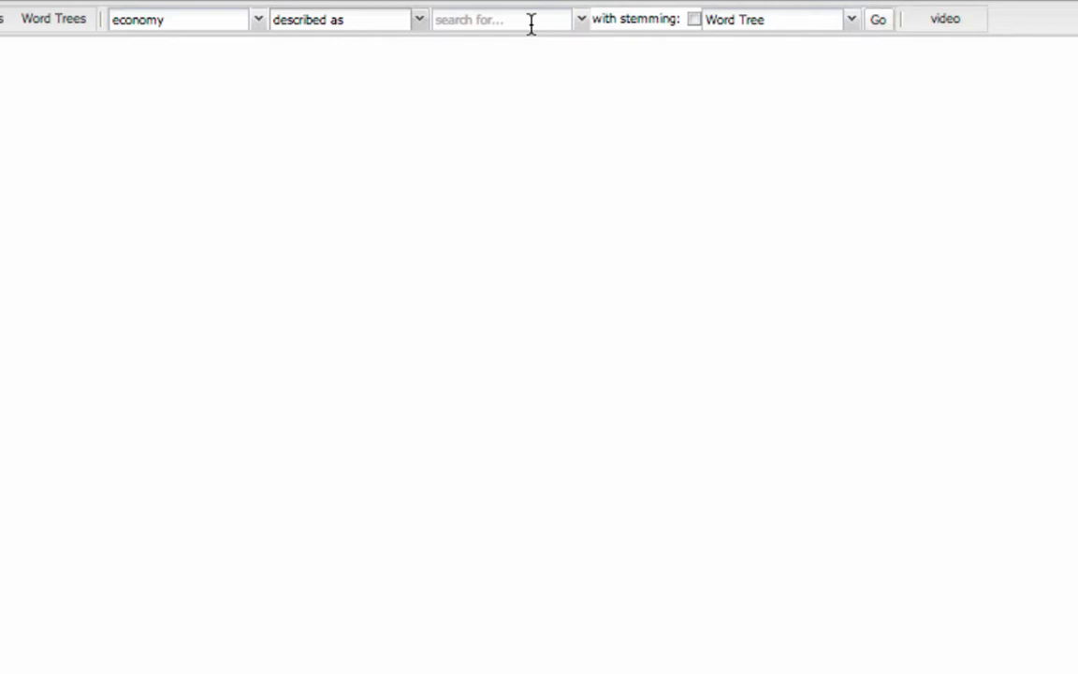
left_click(694, 23)
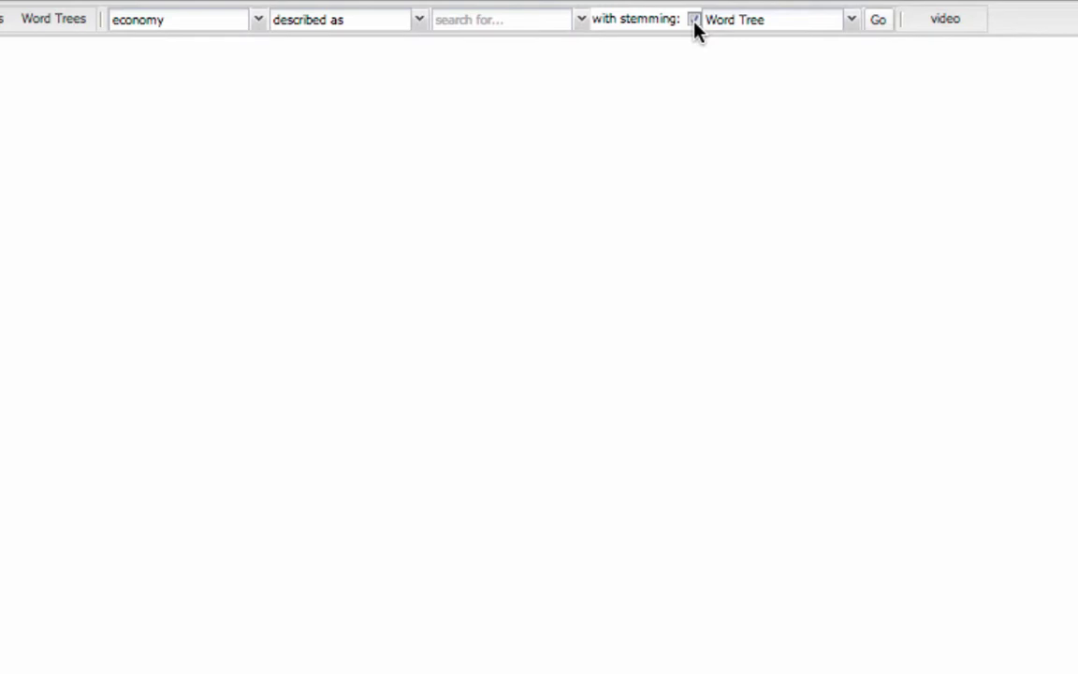
left_click(853, 22)
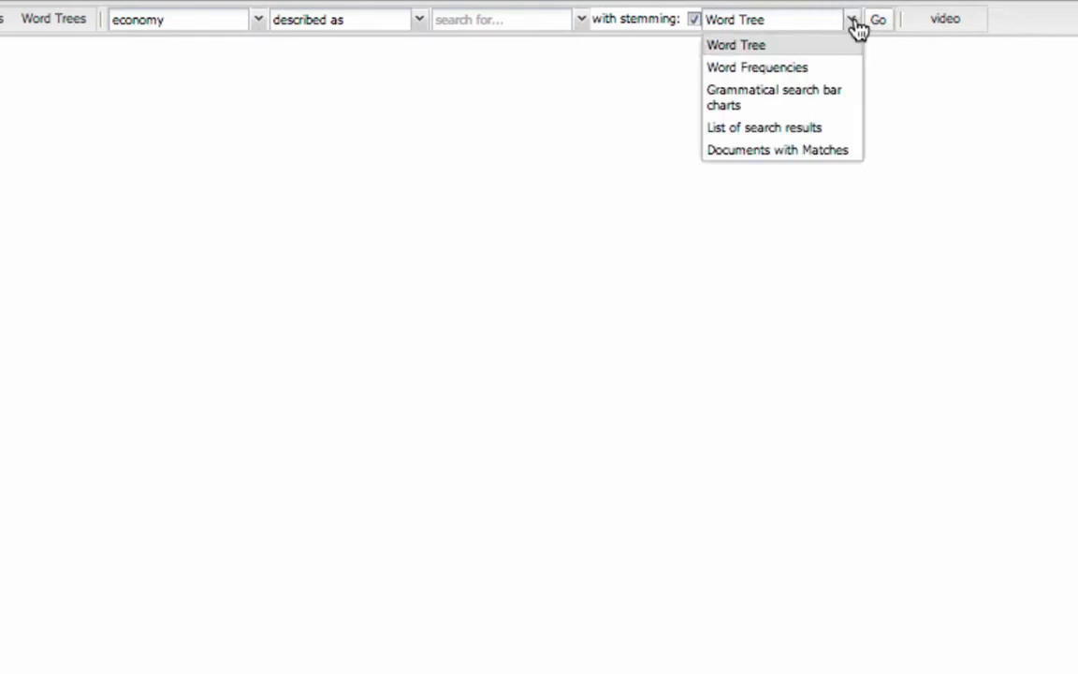
left_click(848, 108)
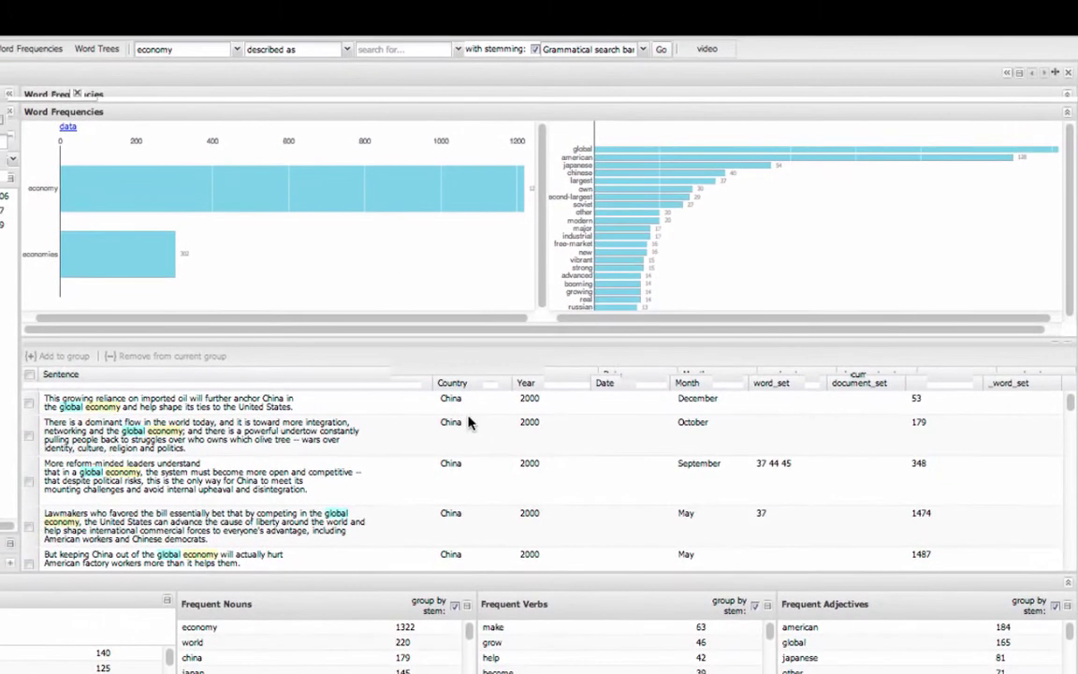
Examine the sentences that describe the economy and the chart of describing adjectives
scroll(331, 472, "down", 2)
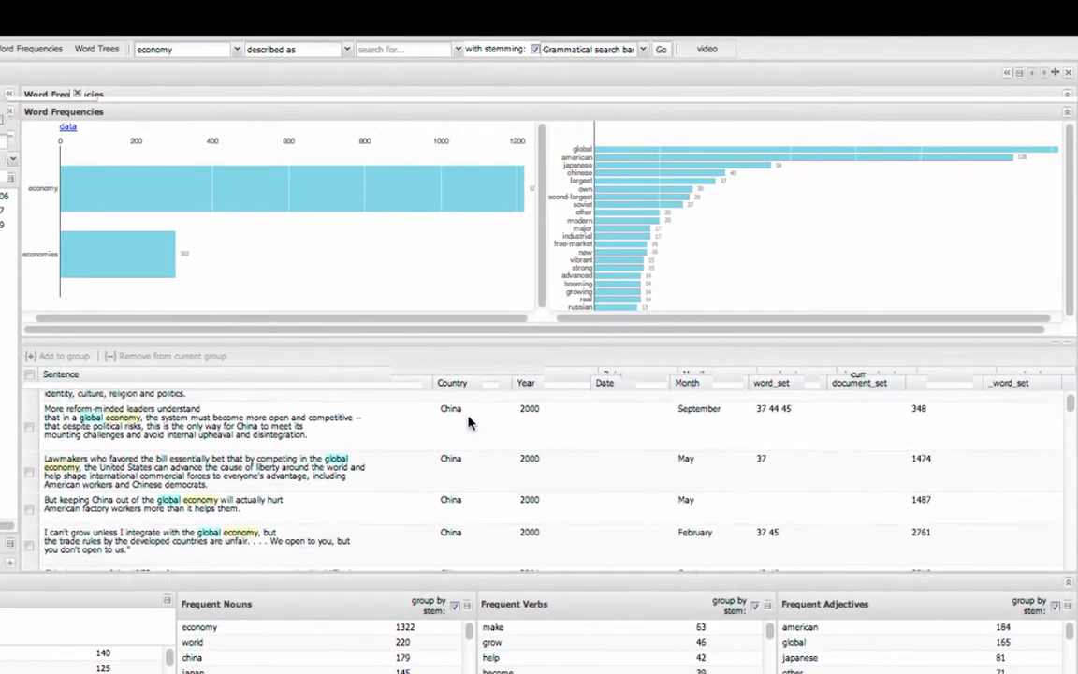
scroll(467, 421, "down", 5)
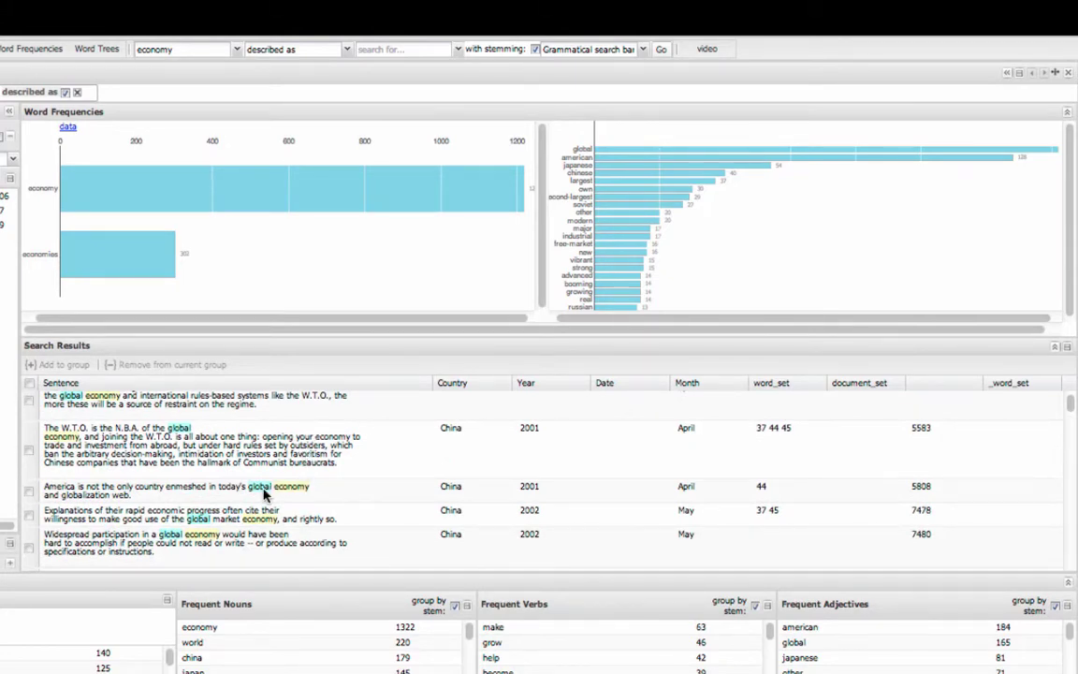
scroll(282, 496, "down", 3)
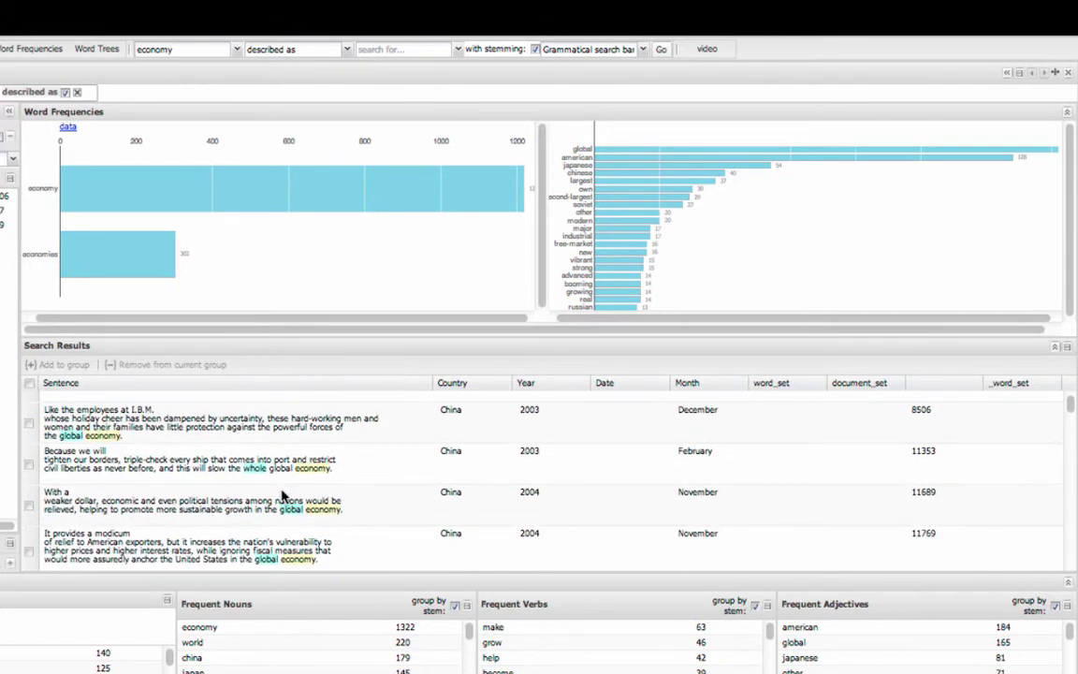
scroll(278, 530, "down", 3)
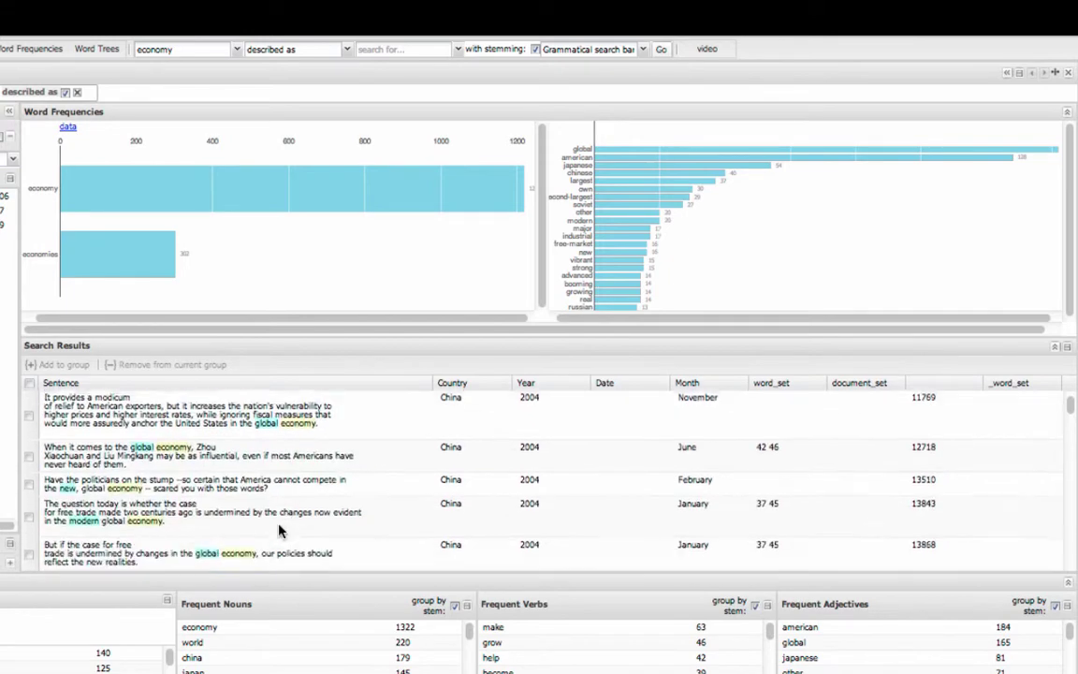
scroll(278, 530, "down", 1)
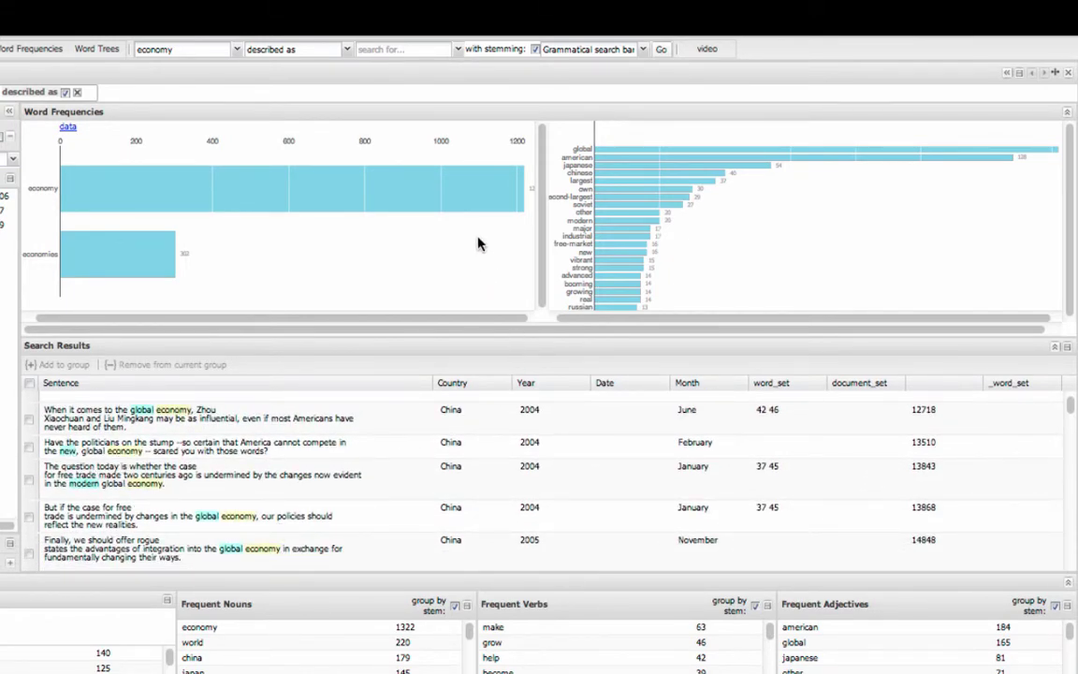
scroll(762, 215, "down", 3)
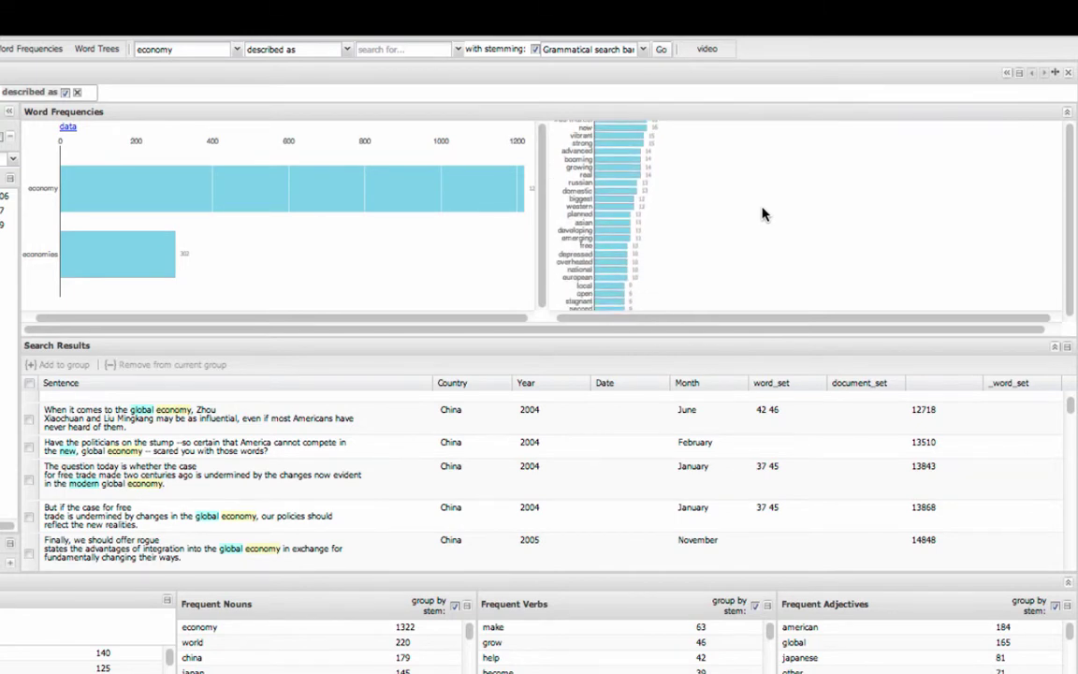
scroll(763, 214, "up", 3)
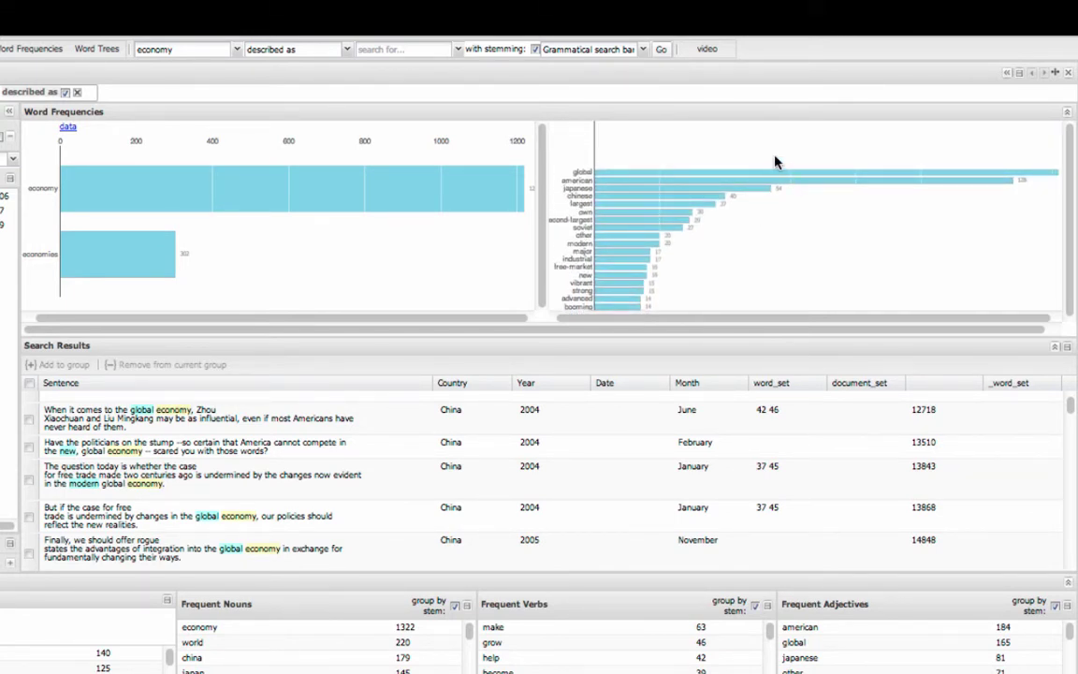
Preview how the adjectives "global" and "american" split between economy and economies in the bar charts
left_click(775, 173)
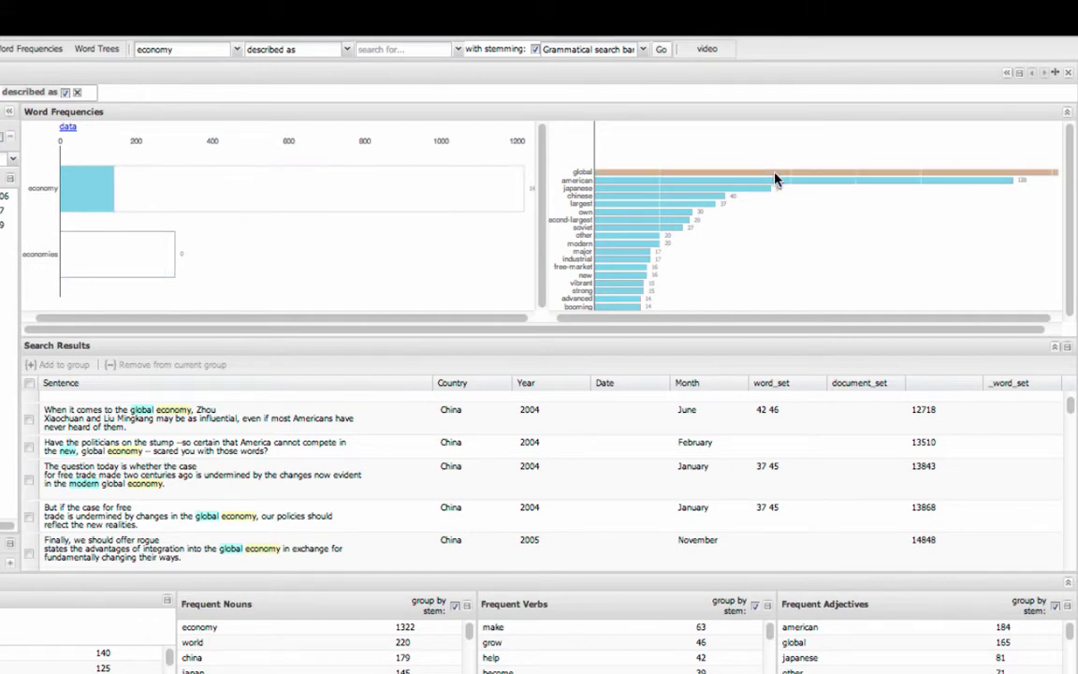
left_click(786, 174)
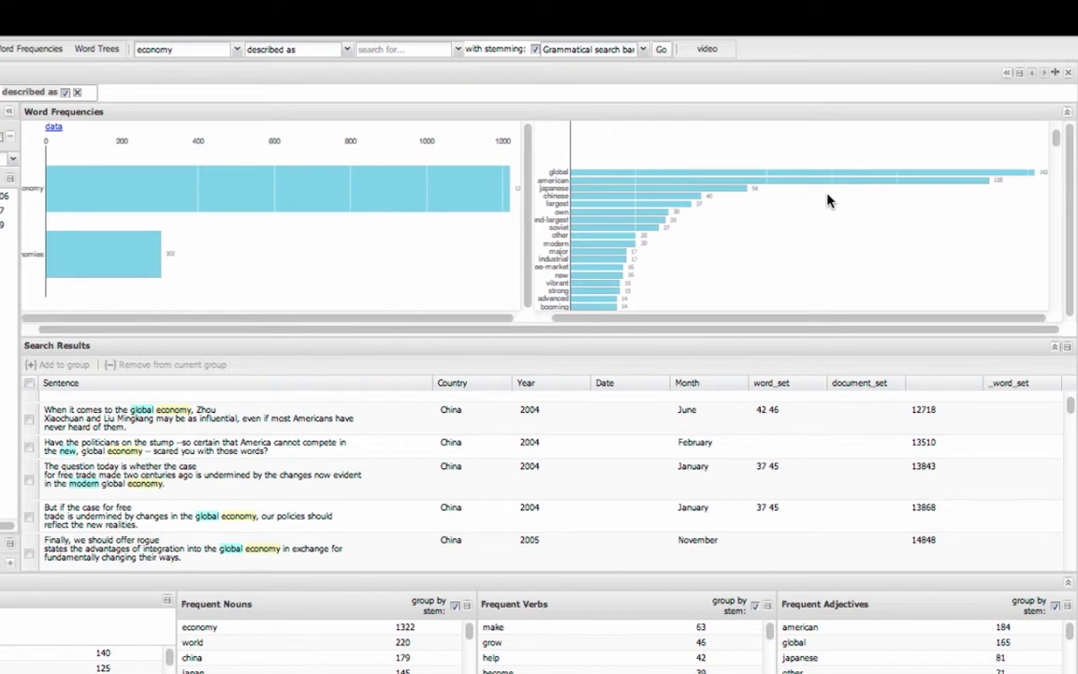
left_click(870, 174)
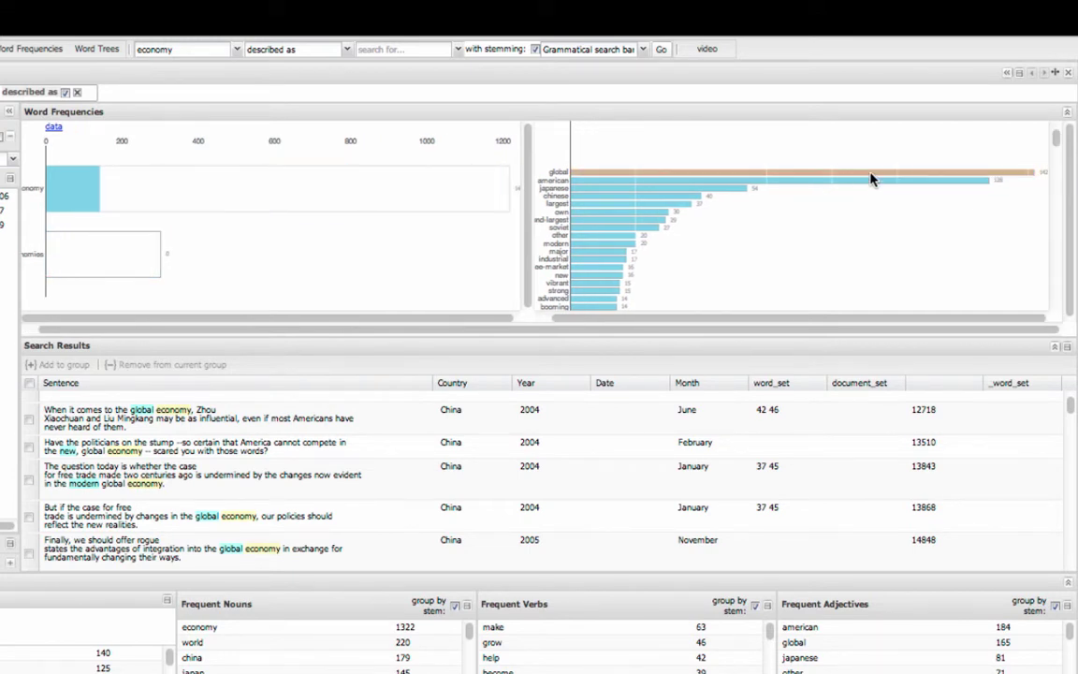
left_click(661, 181)
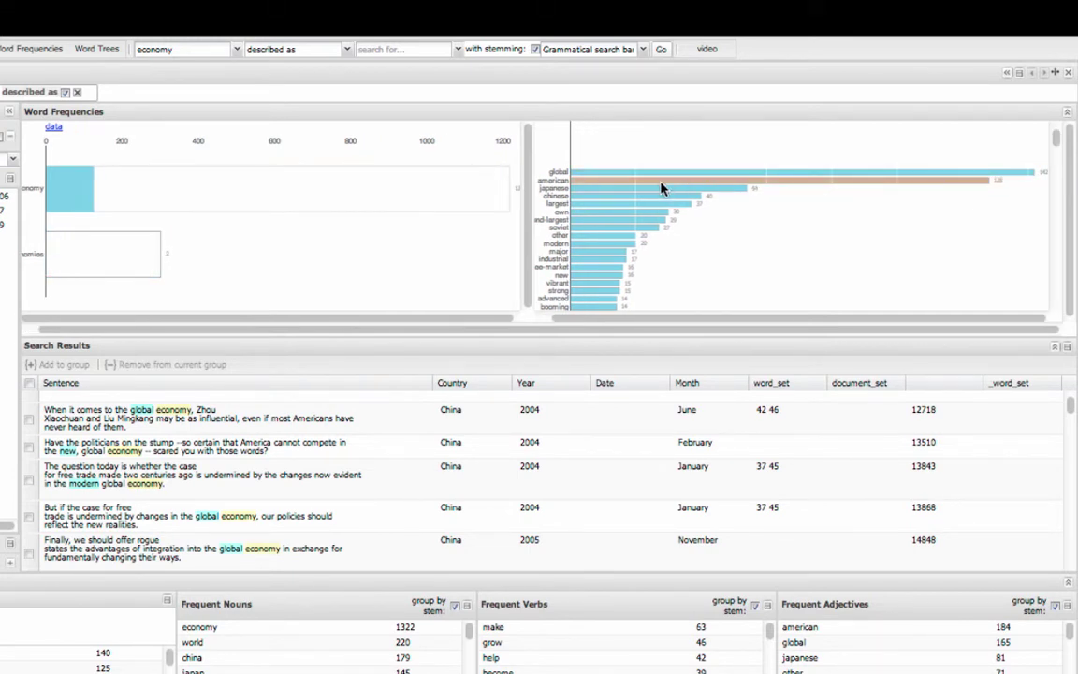
left_click(661, 182)
scroll(754, 272, "down", 2)
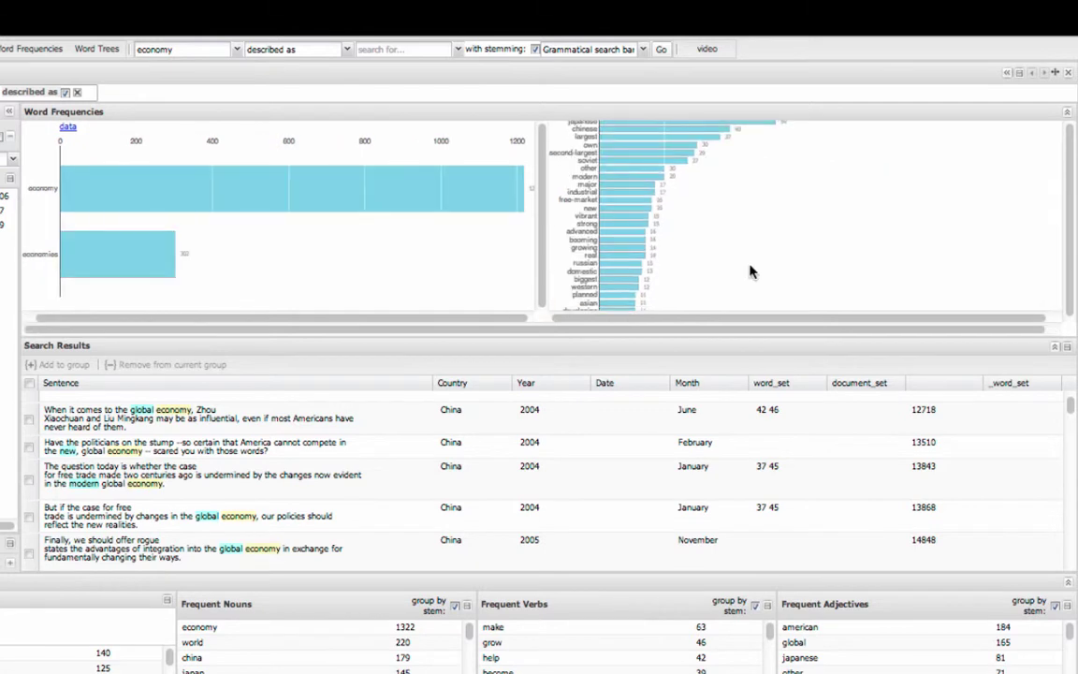
Filter the search results to the adjective "vibrant" and review the matching sentences
left_click(605, 219)
left_click(615, 223)
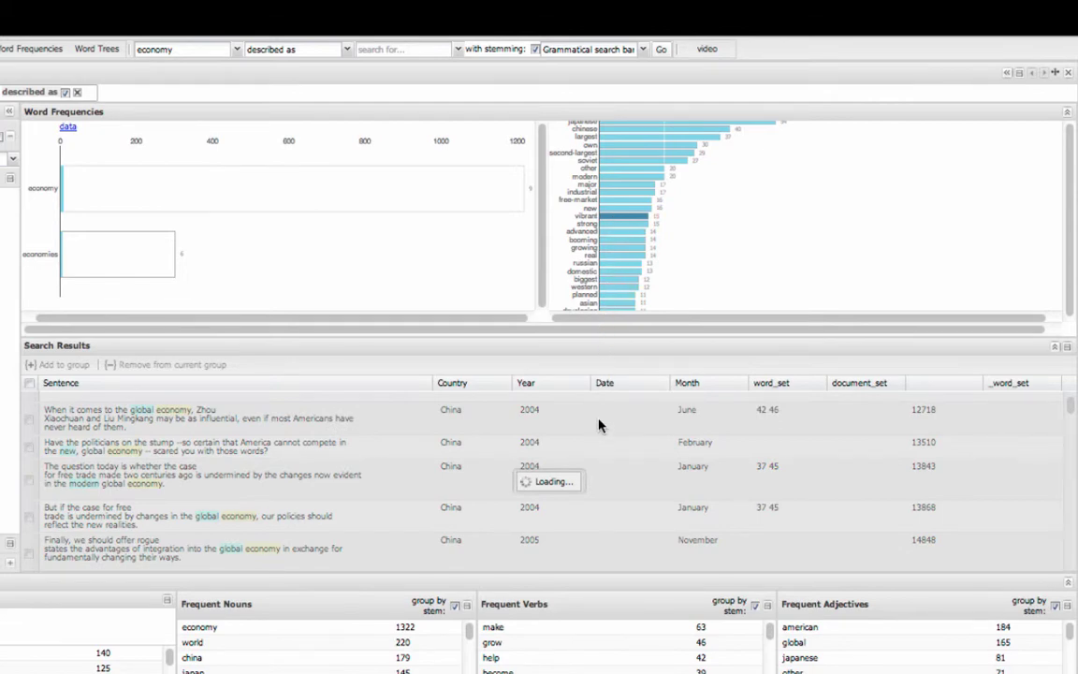
scroll(373, 468, "down", 3)
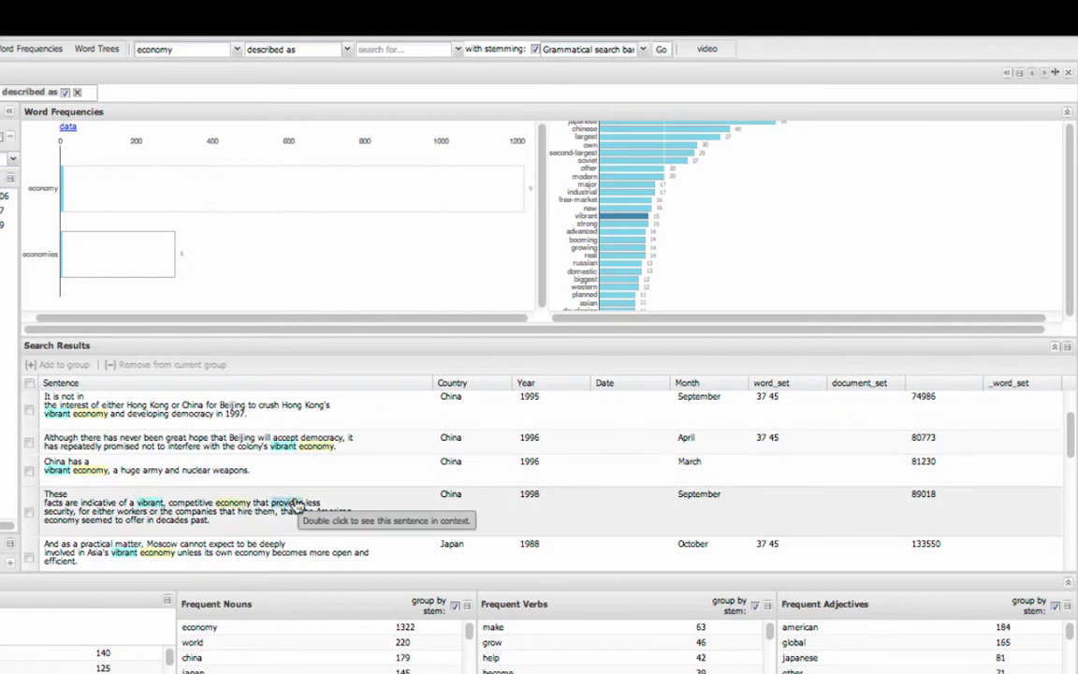
scroll(333, 512, "down", 3)
scroll(333, 514, "down", 2)
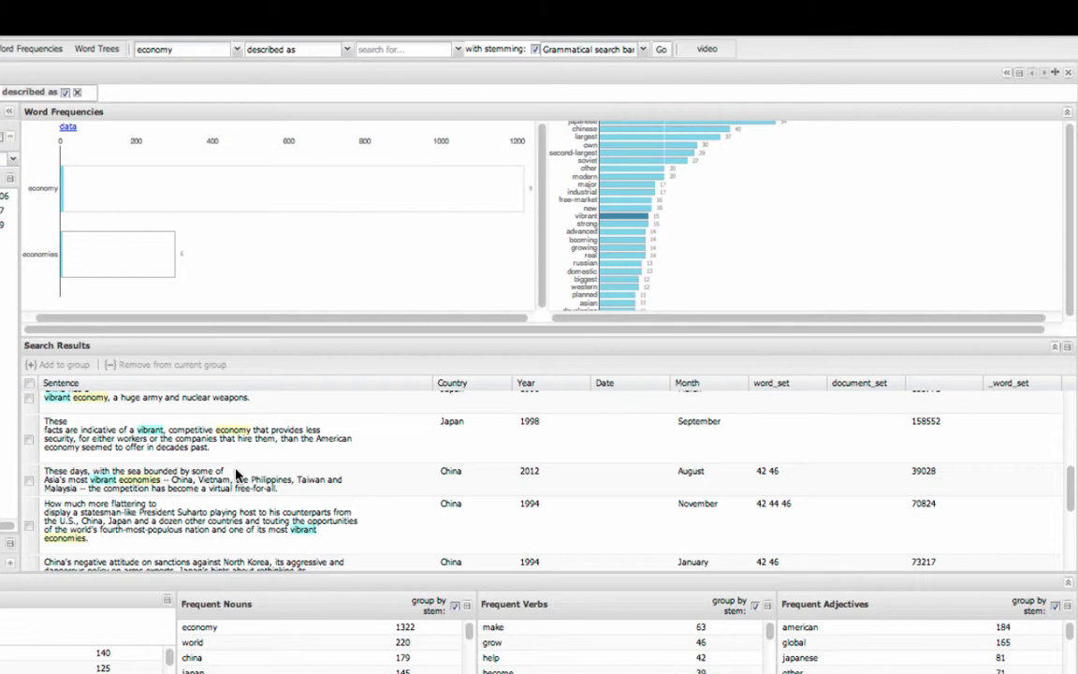
From the word "China" in the sentence about Asia's most vibrant economies, search for the relation conjunction (China, ____)
right_click(185, 487)
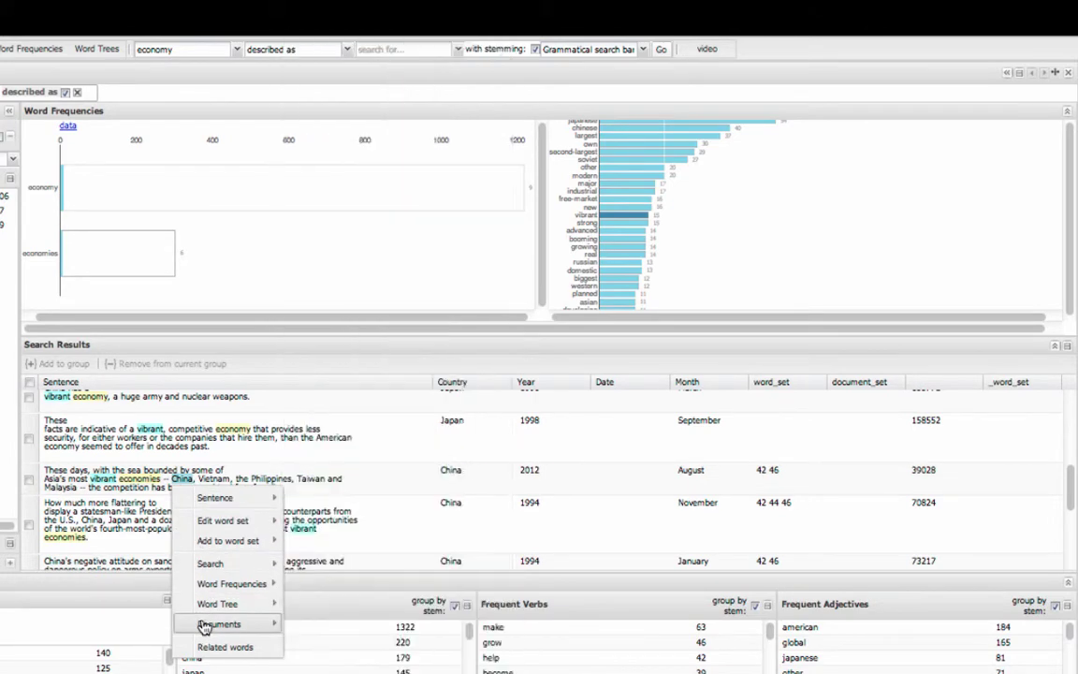
mouse_move(222, 580)
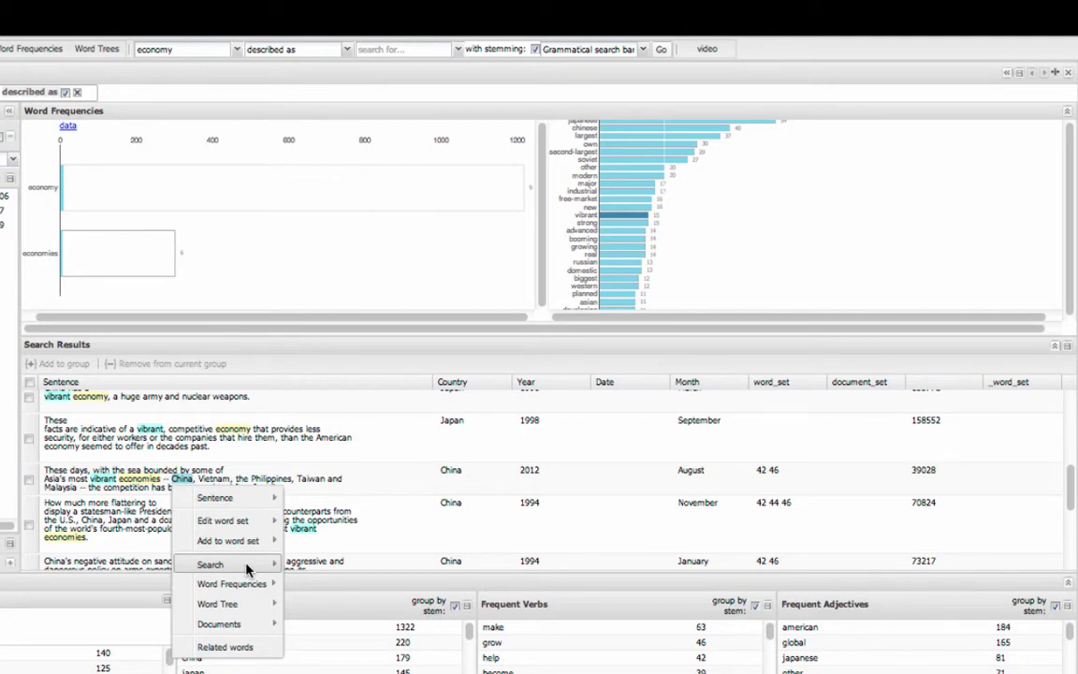
left_click(248, 567)
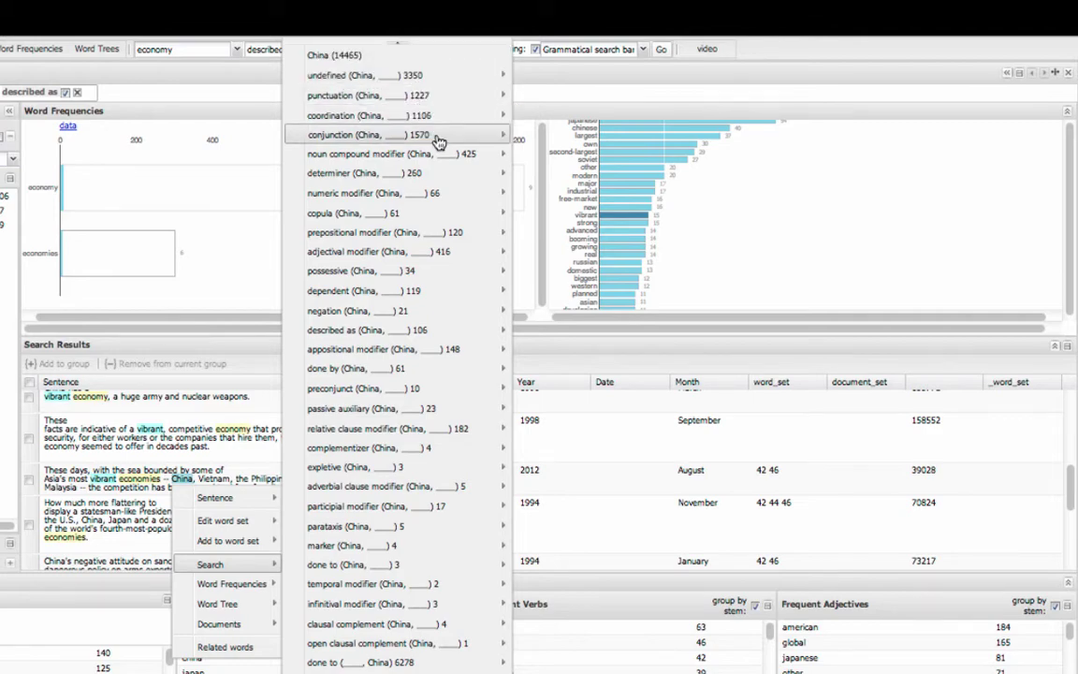
mouse_move(438, 140)
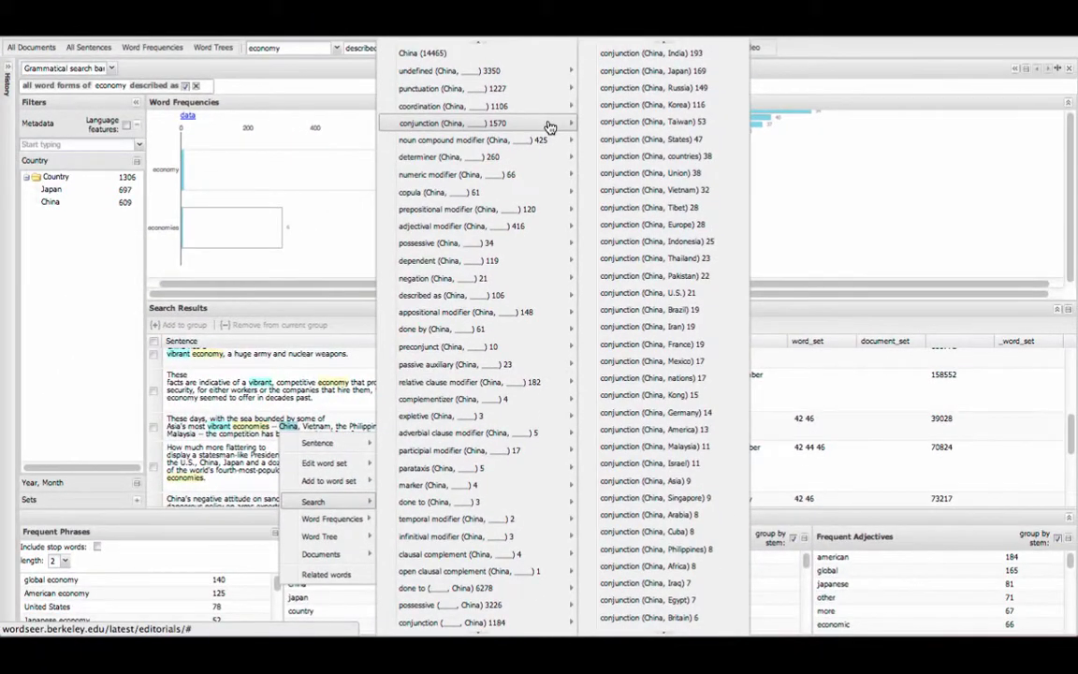
left_click(550, 126)
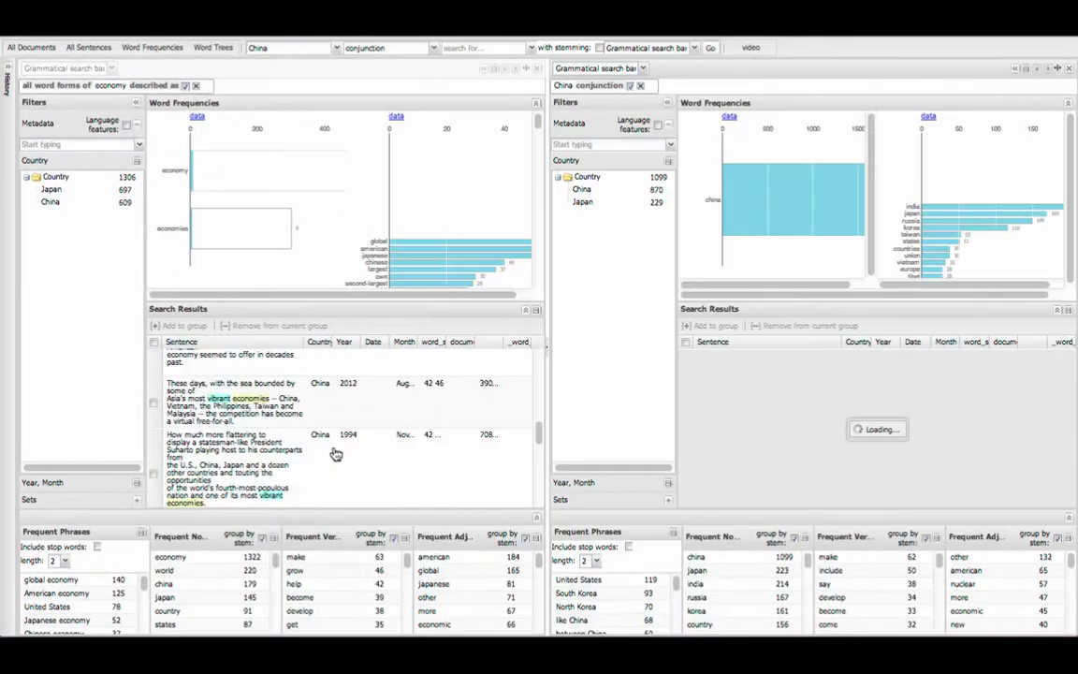
Collapse the filters of the China conjunction results and review the countries chart and matching sentences
left_click(668, 104)
scroll(830, 211, "down", 4)
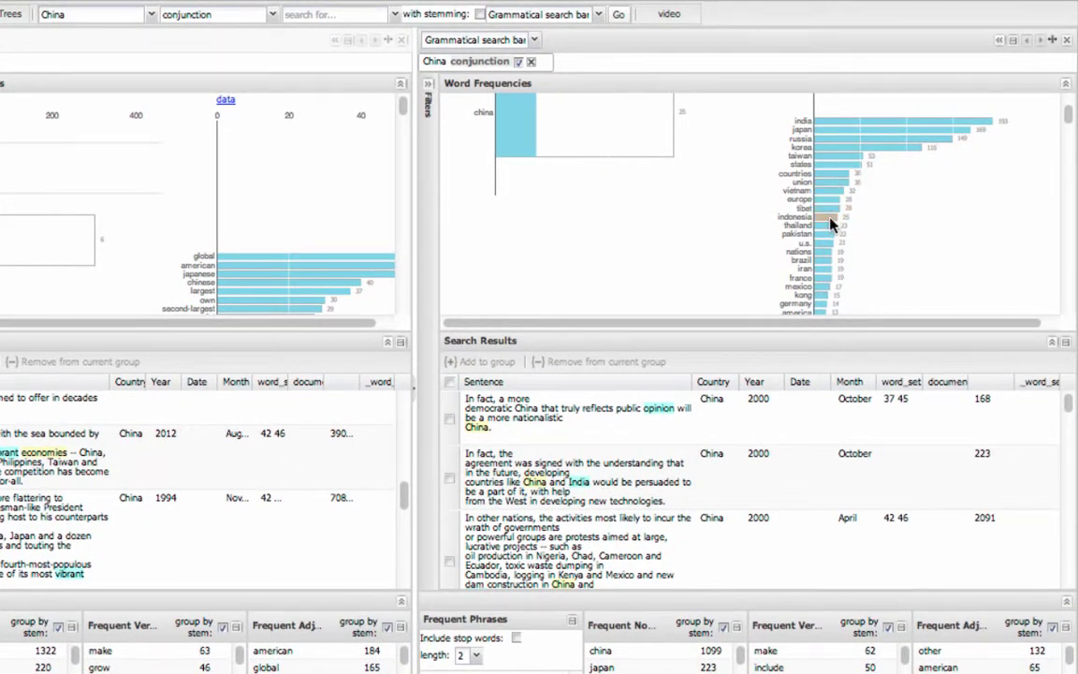
scroll(639, 425, "down", 5)
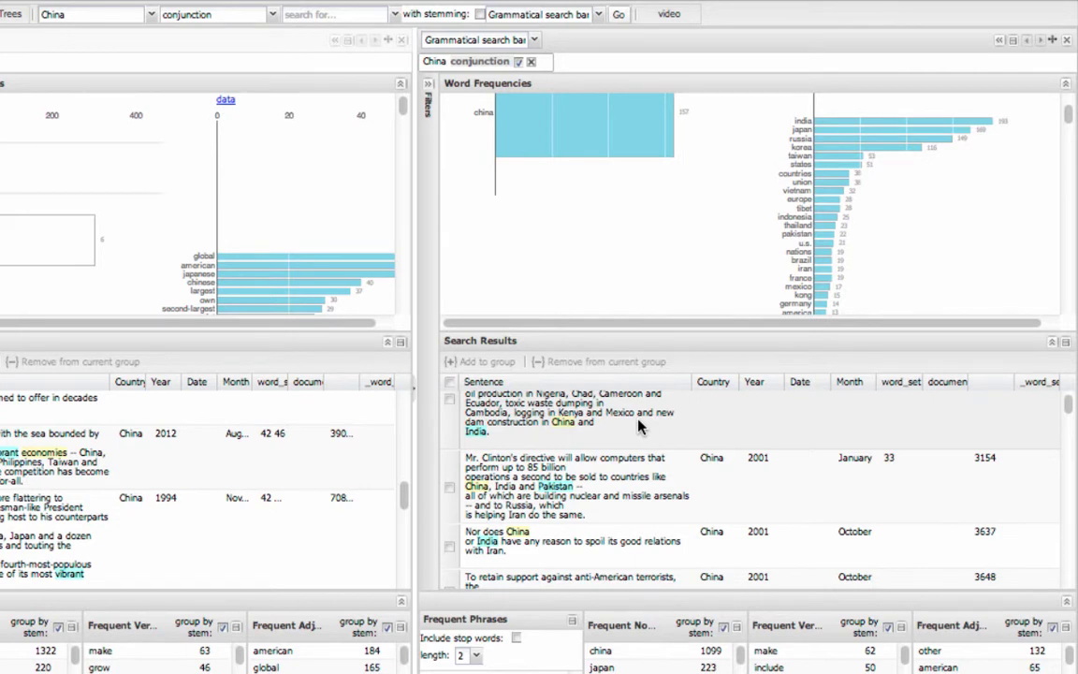
From the word "China" in a result sentence, search for noun compound modifier (card, China), and close the China conjunction results
right_click(565, 429)
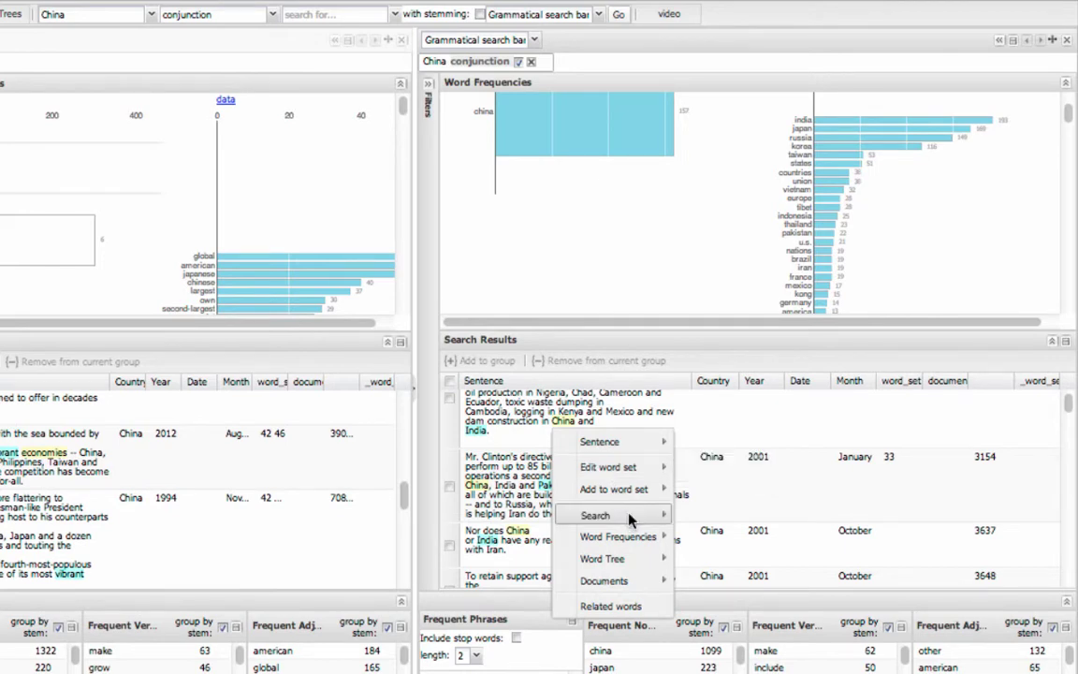
mouse_move(631, 520)
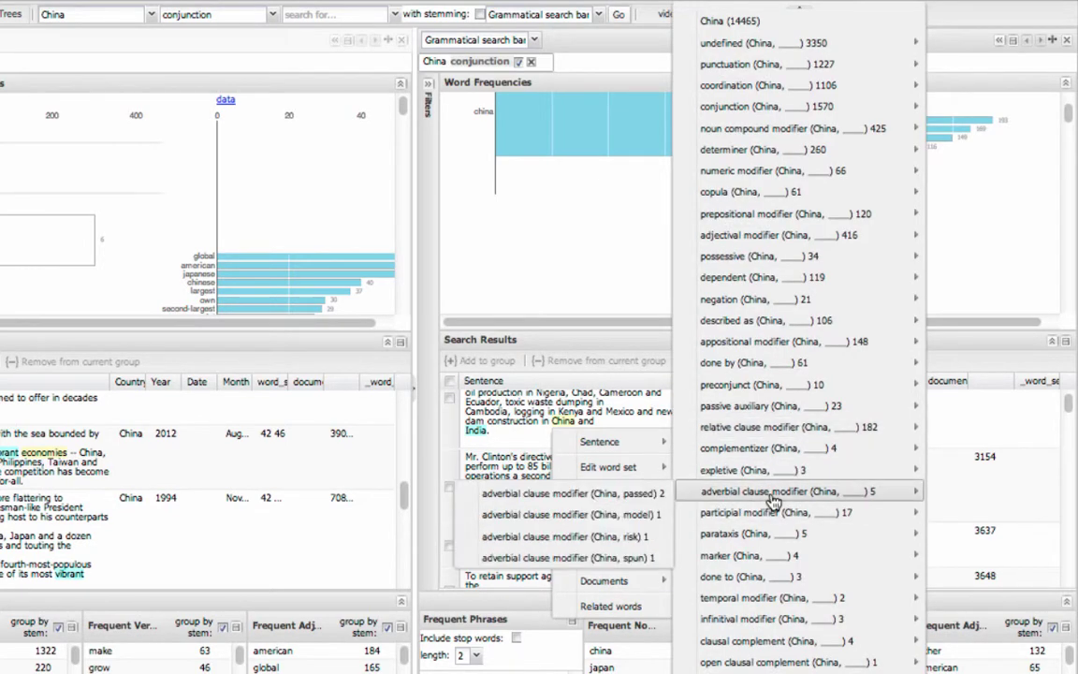
scroll(795, 458, "down", 5)
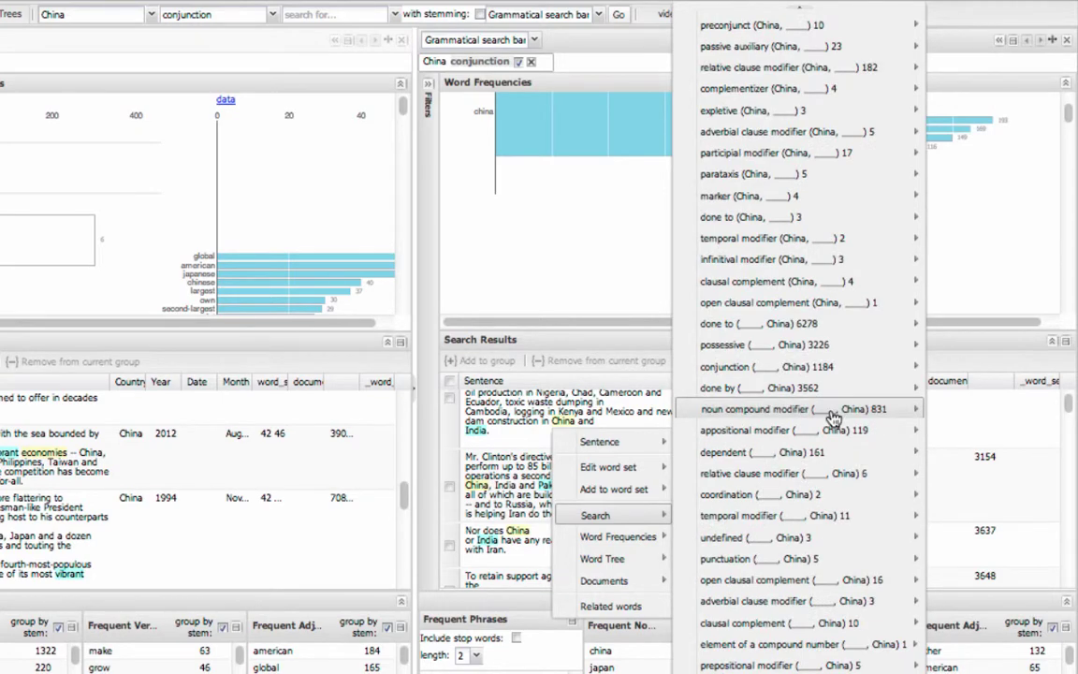
mouse_move(831, 414)
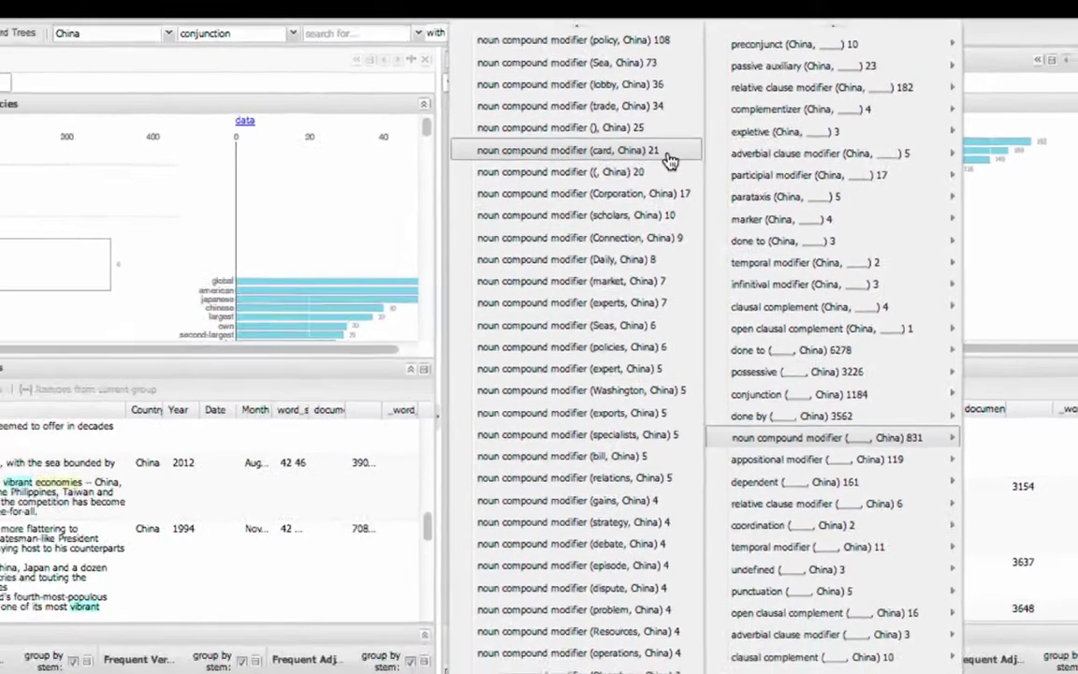
left_click(610, 173)
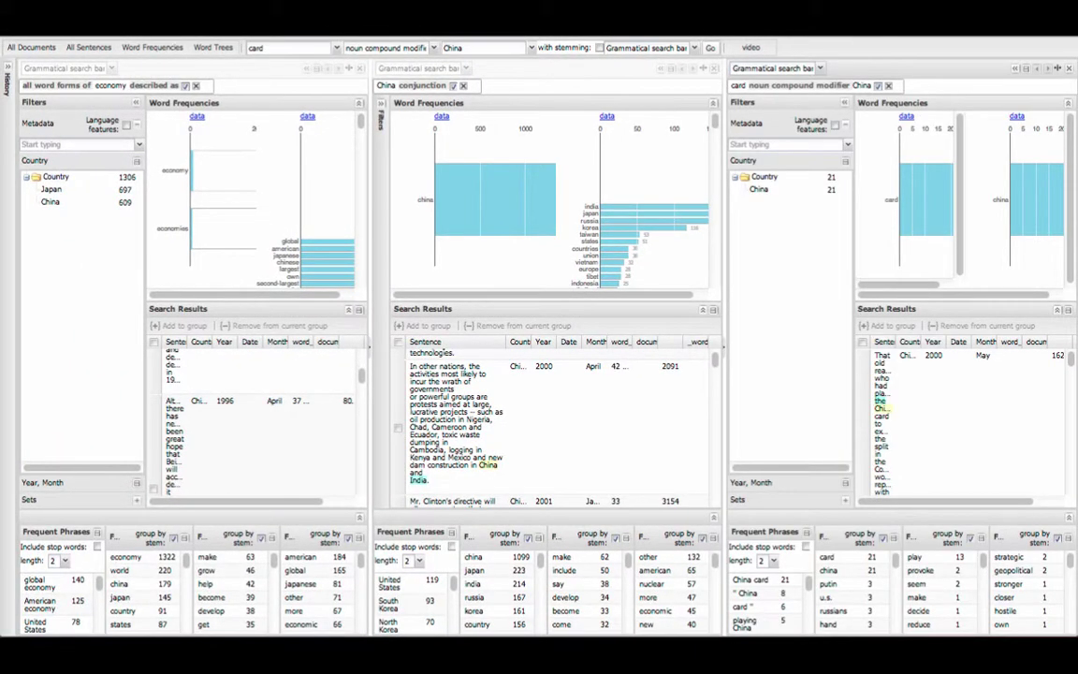
left_click(713, 67)
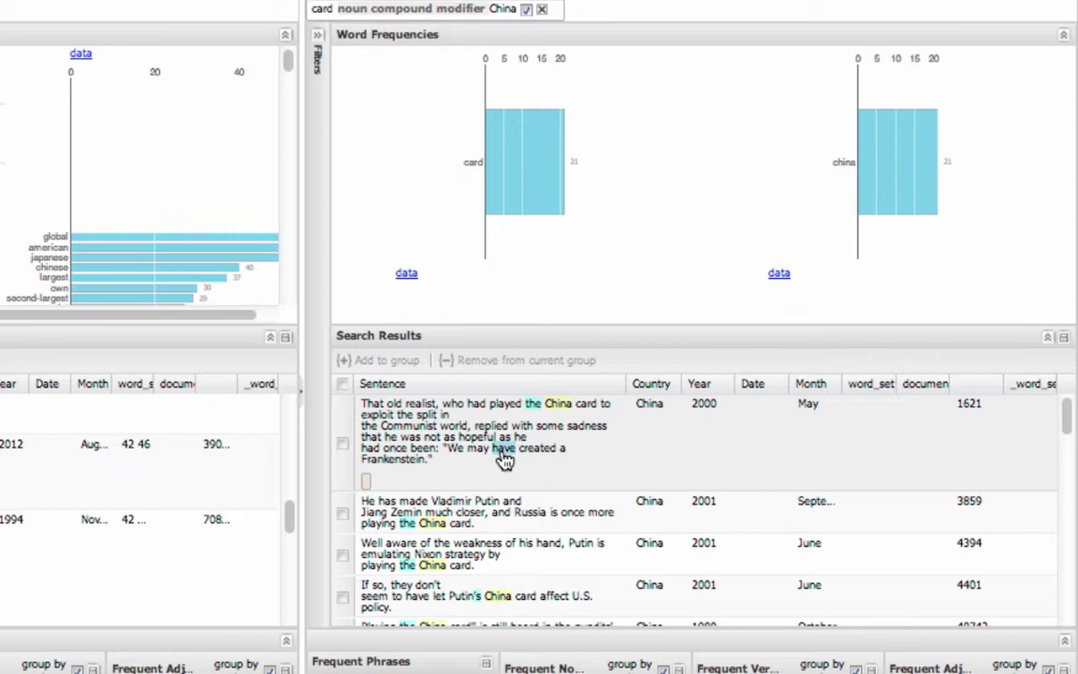
Read through the matching "China card" sentences and sort the search results by year in ascending order
scroll(577, 468, "down", 1)
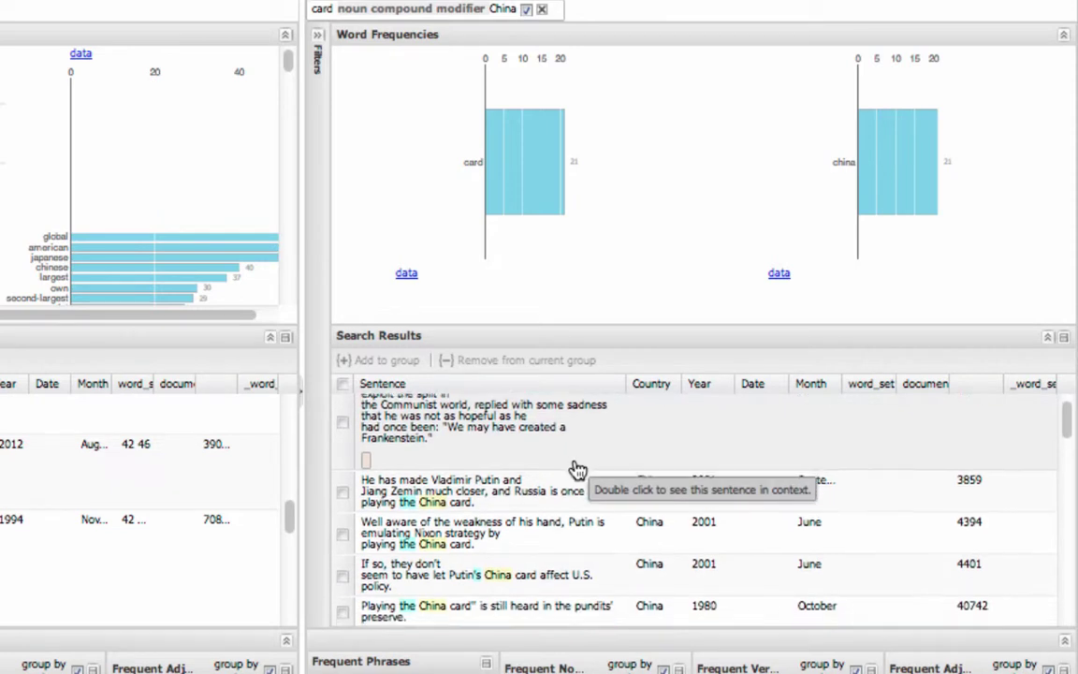
scroll(577, 468, "down", 5)
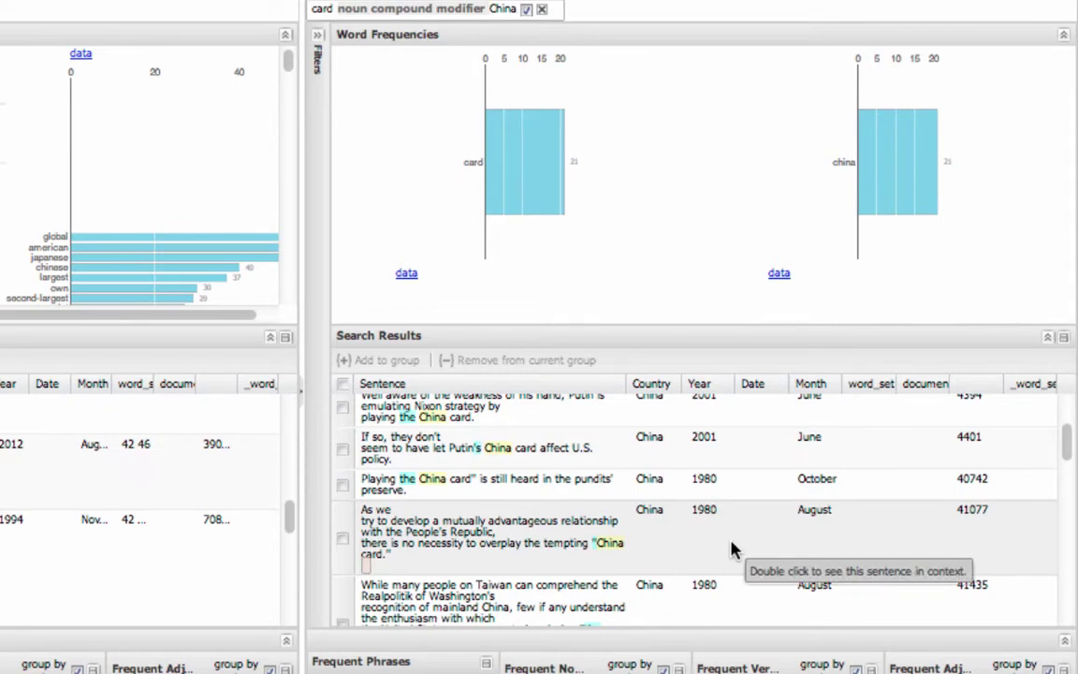
scroll(690, 551, "down", 5)
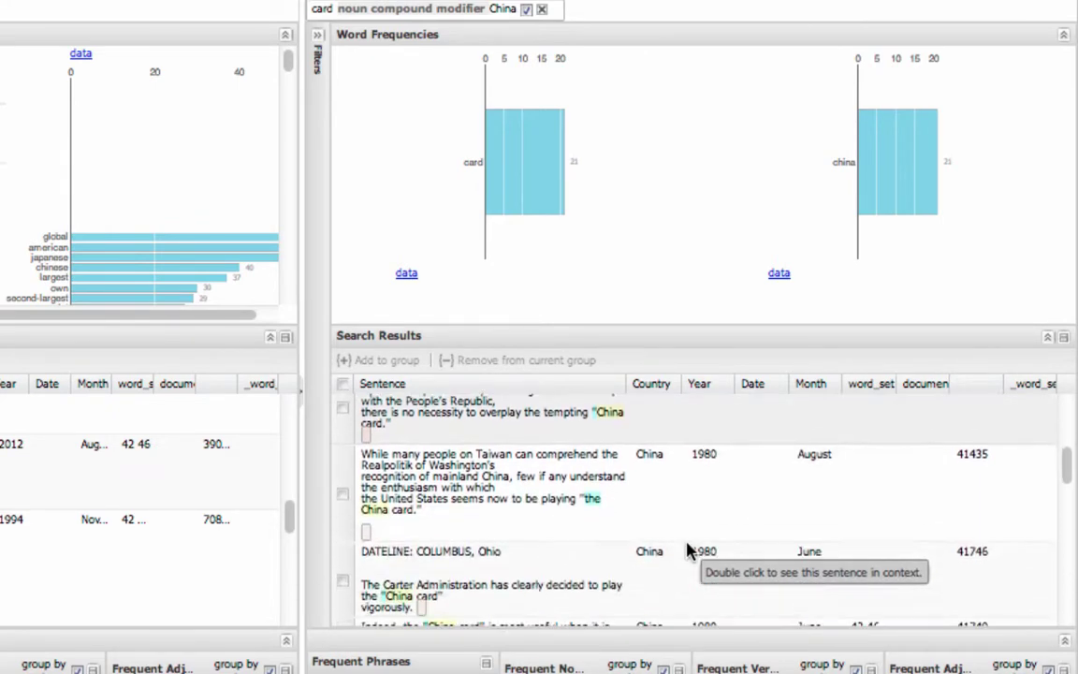
scroll(691, 551, "down", 2)
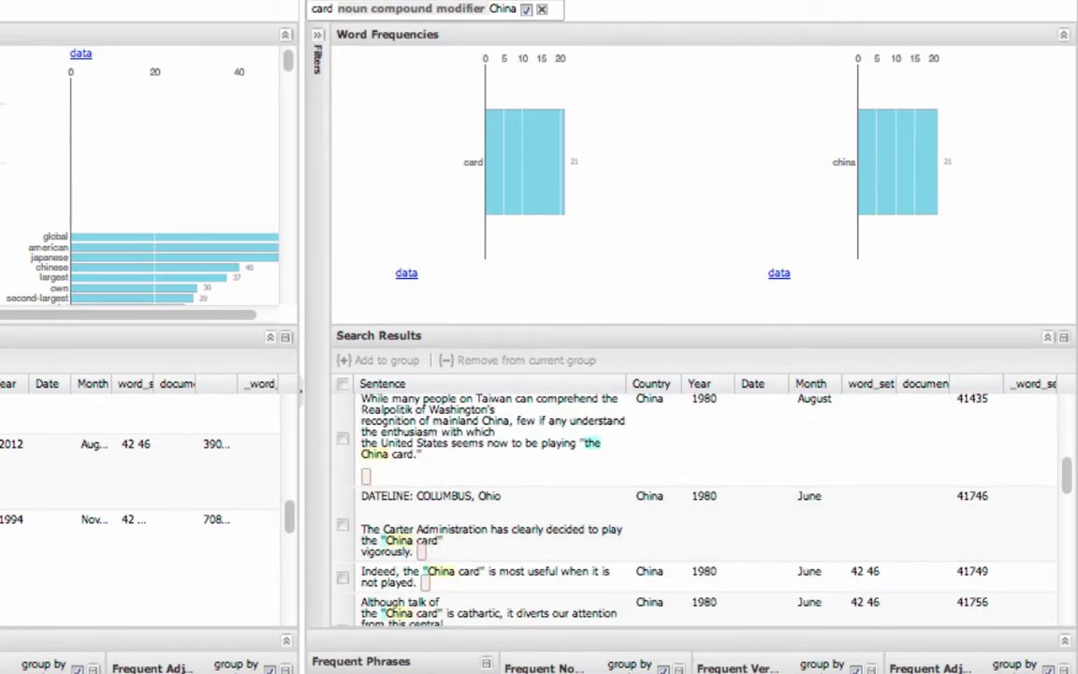
scroll(711, 439, "down", 7)
left_click(700, 384)
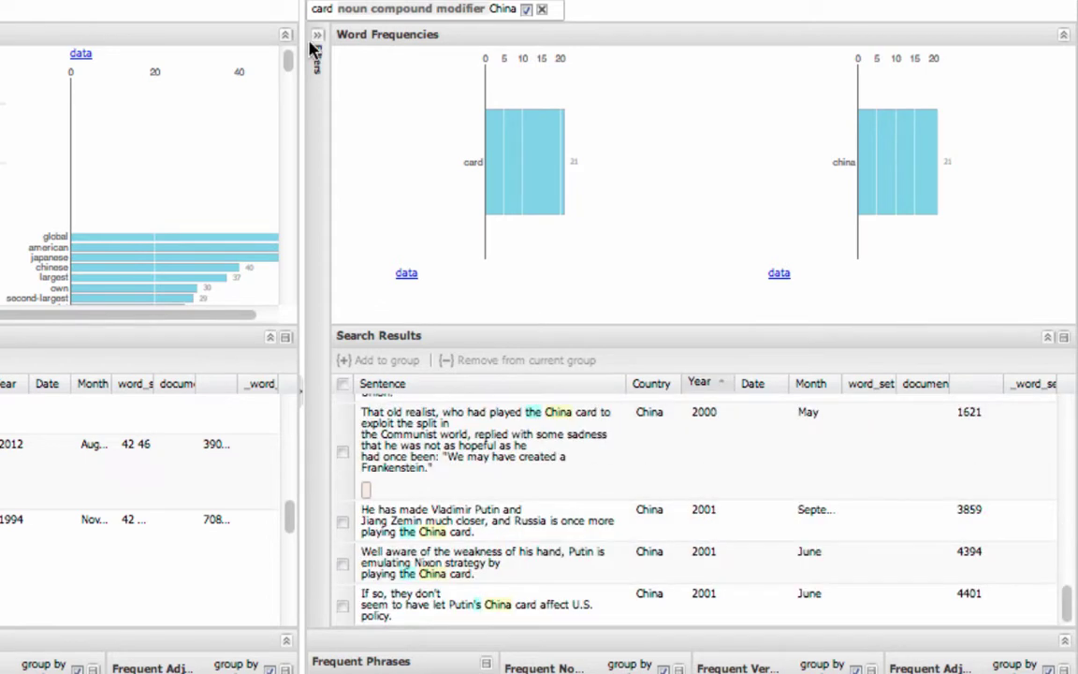
Expand the filters of the "China card" results, narrow the year range to 1980–1989 and check the country breakdown
left_click(319, 38)
left_click(449, 597)
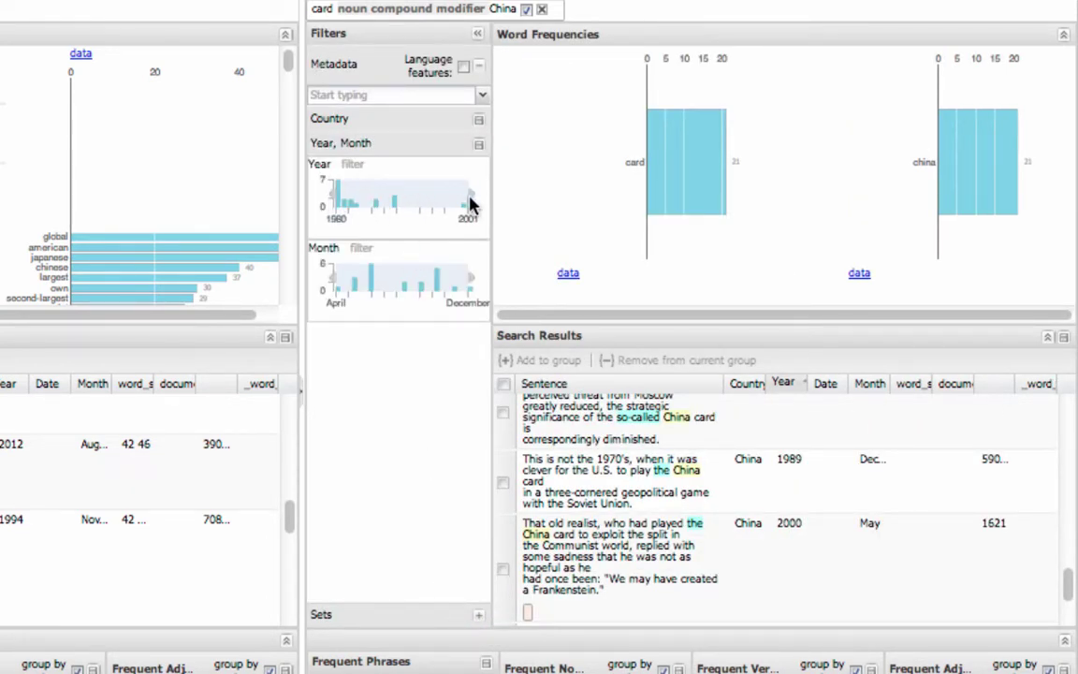
left_click_drag(471, 201, 399, 201)
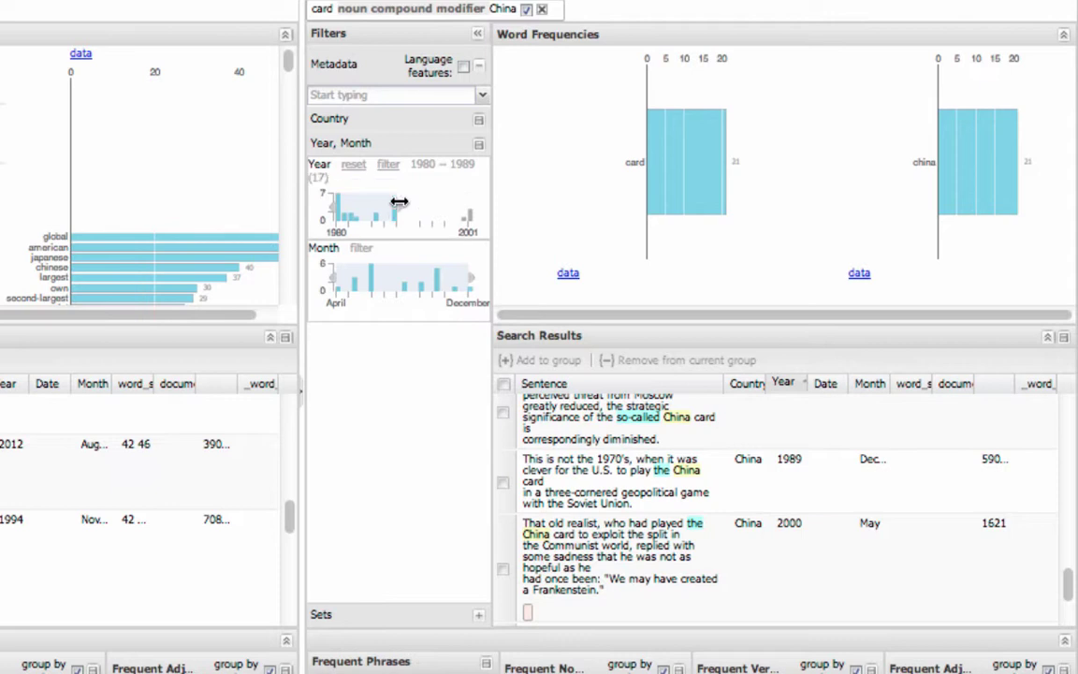
left_click(391, 118)
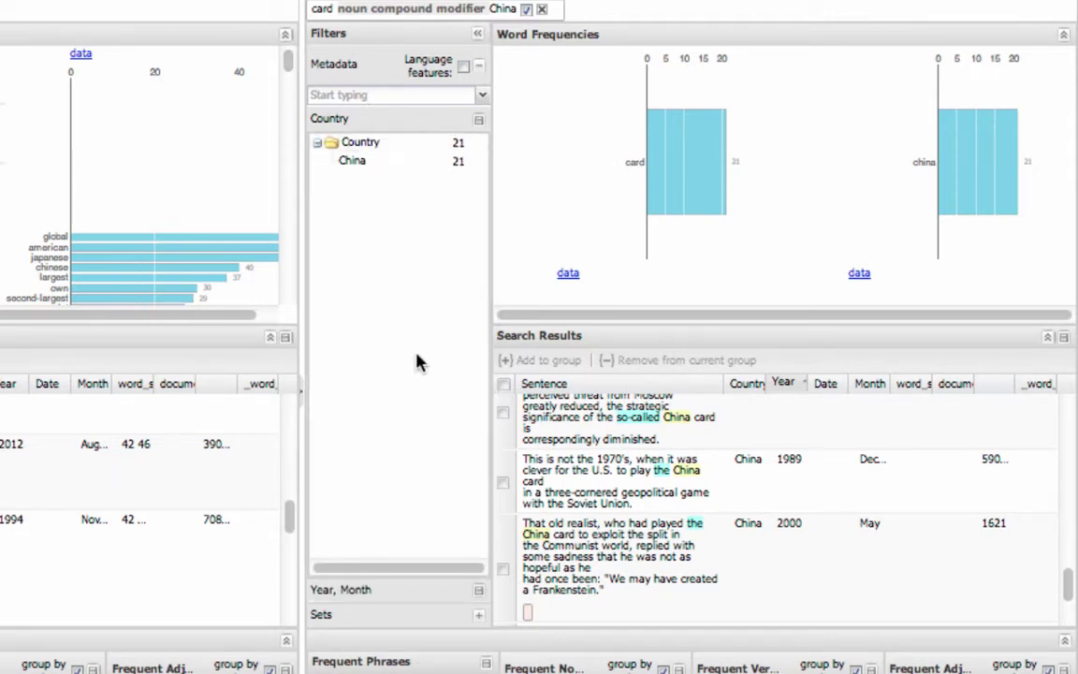
left_click(400, 587)
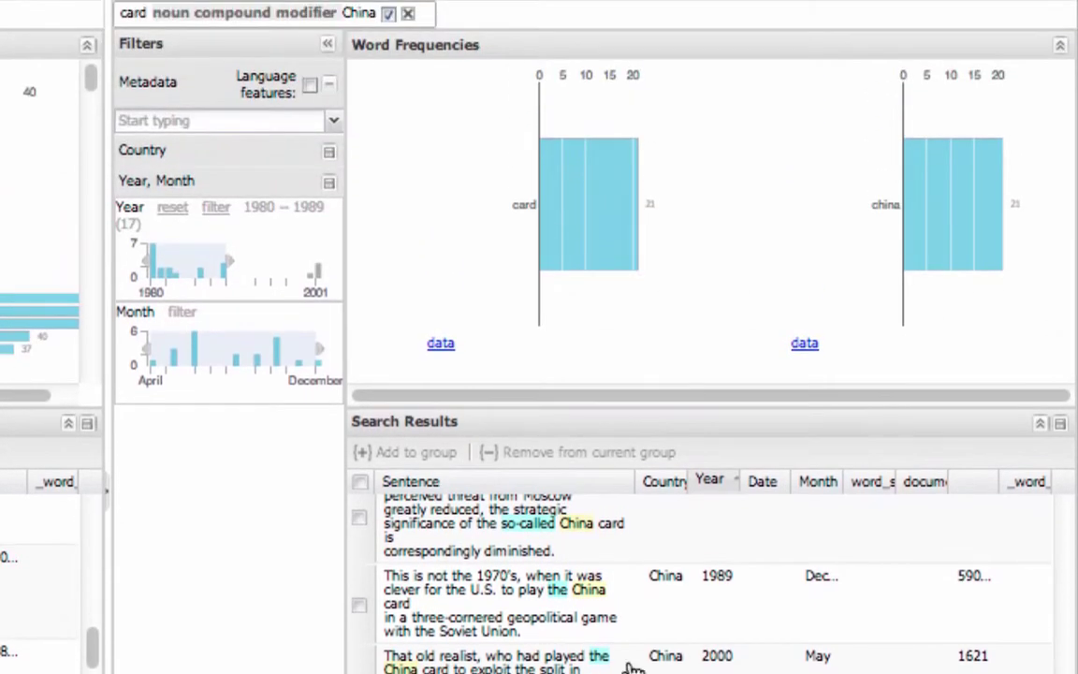
From the word "card" in the word frequencies chart, list the available searches for noun compound modifier (card, ____)
right_click(525, 213)
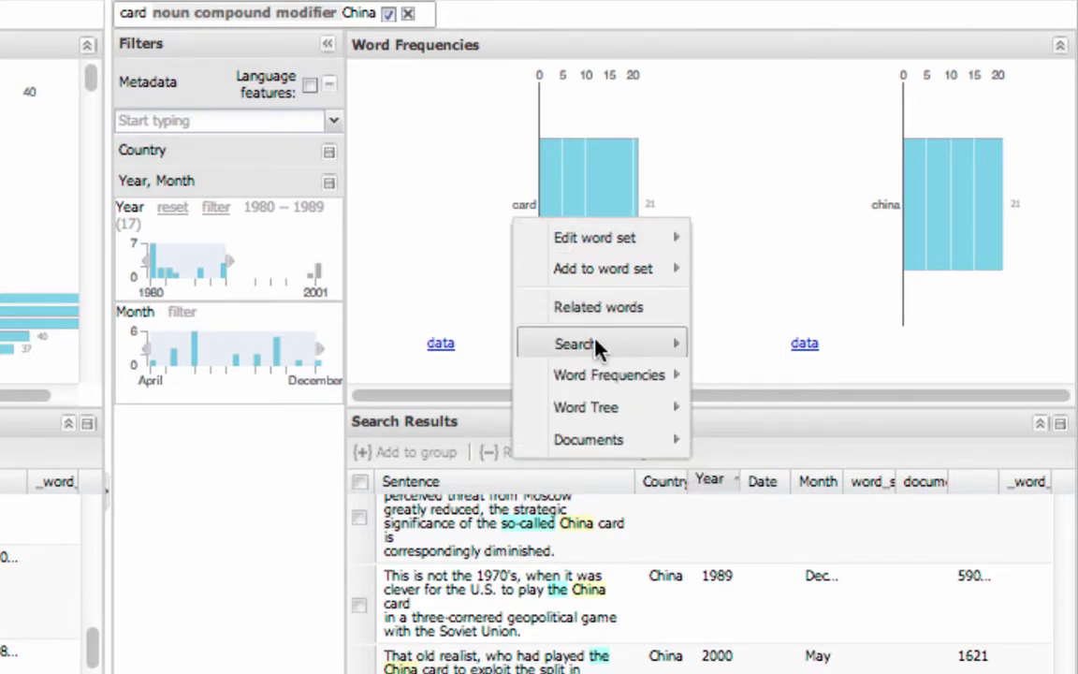
mouse_move(599, 348)
mouse_move(765, 344)
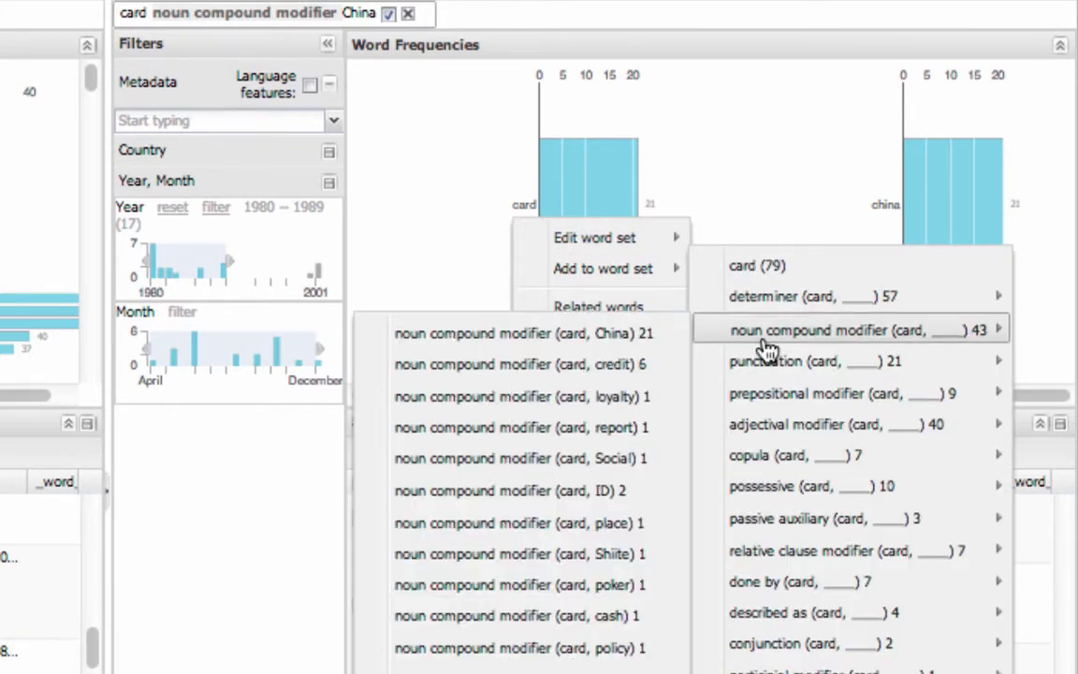